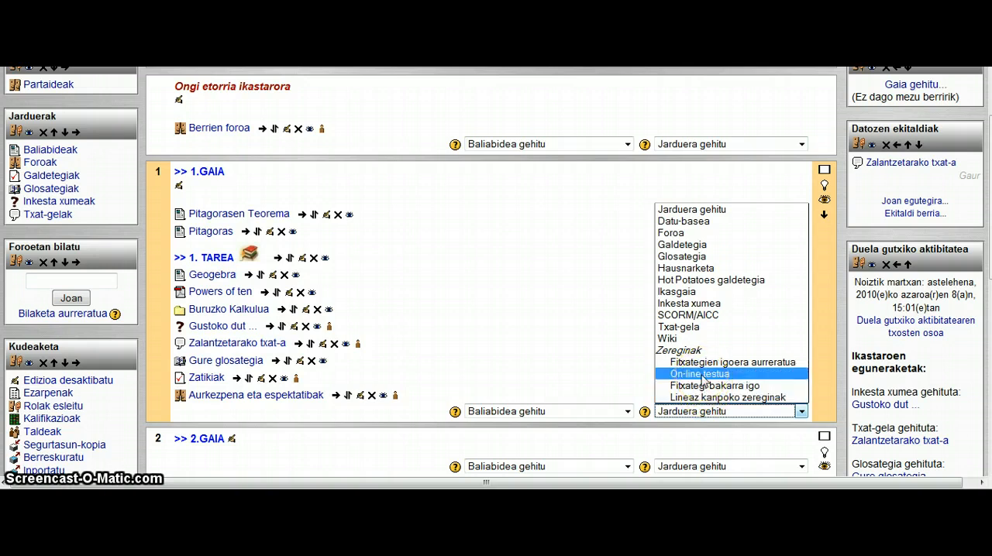
# - Add an offline assignment to topic 1 named "Gominolak eta zotzak", described as "Gominolak eta zotzak geometriako klasean...zergatik ez? Beitu zer egin daitekeen:"
pyautogui.click(704, 387)
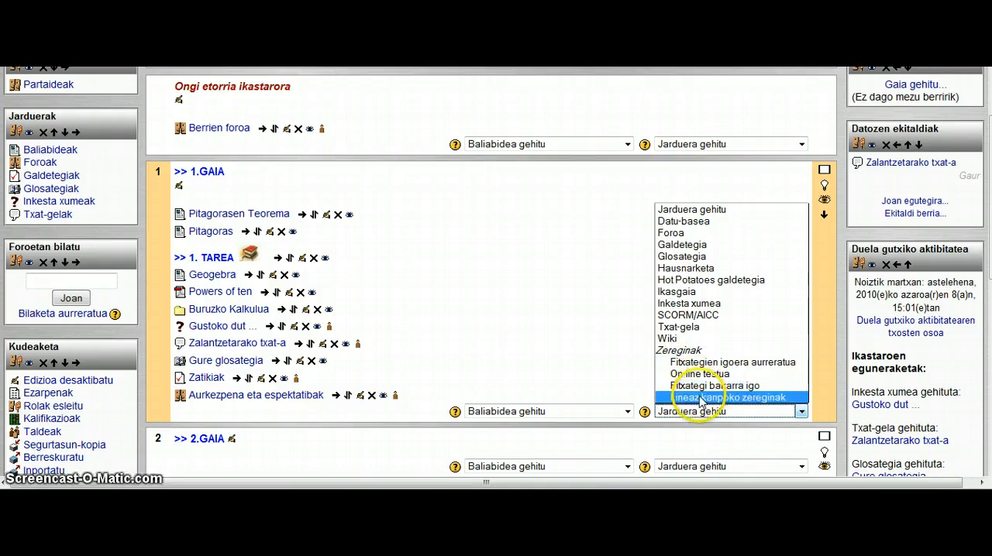
pyautogui.click(699, 398)
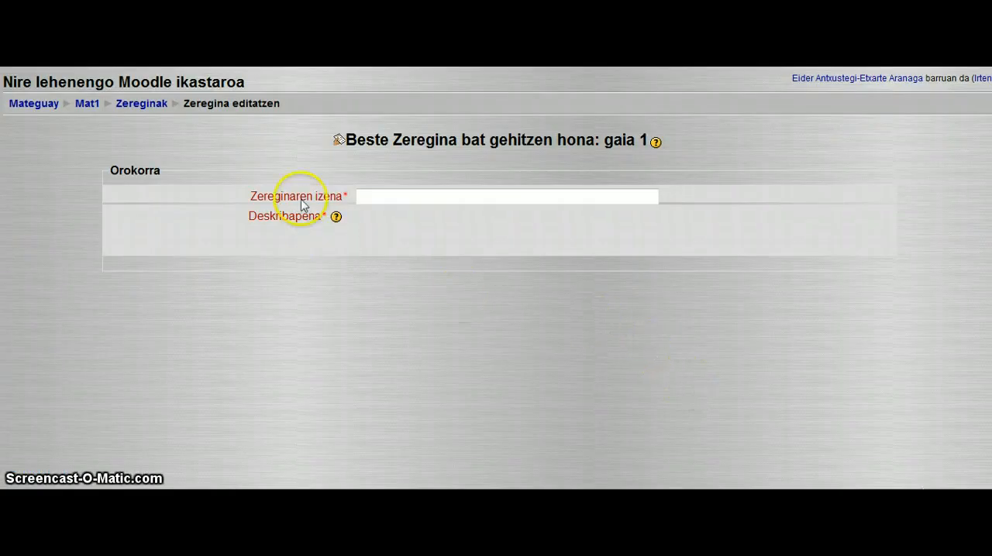
pyautogui.click(376, 196)
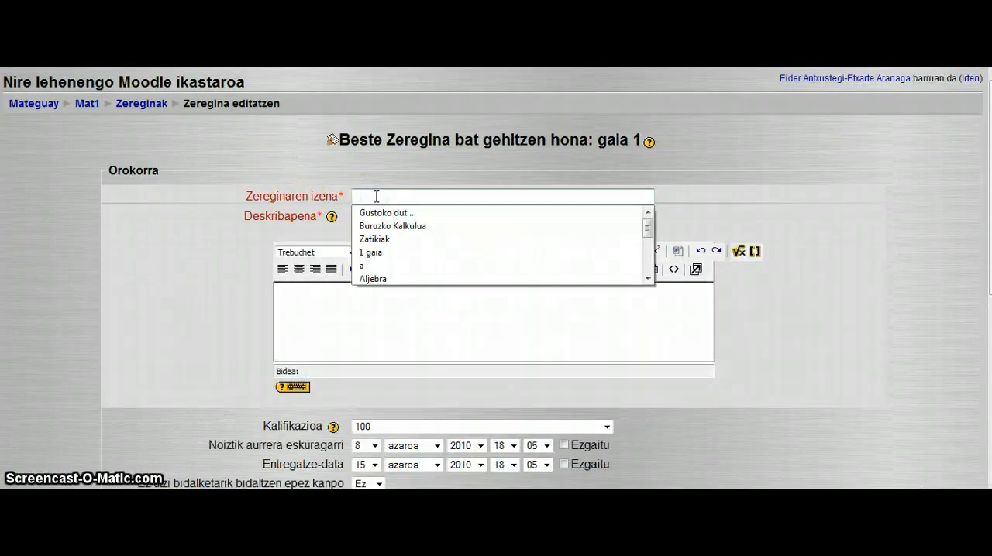
pyautogui.write('Gominolak eta zotzak')
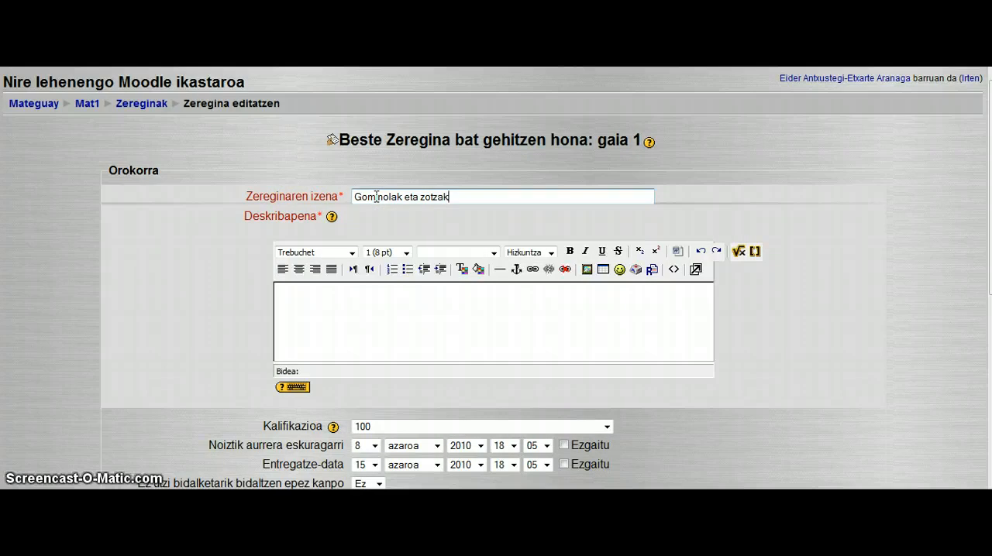
pyautogui.click(292, 292)
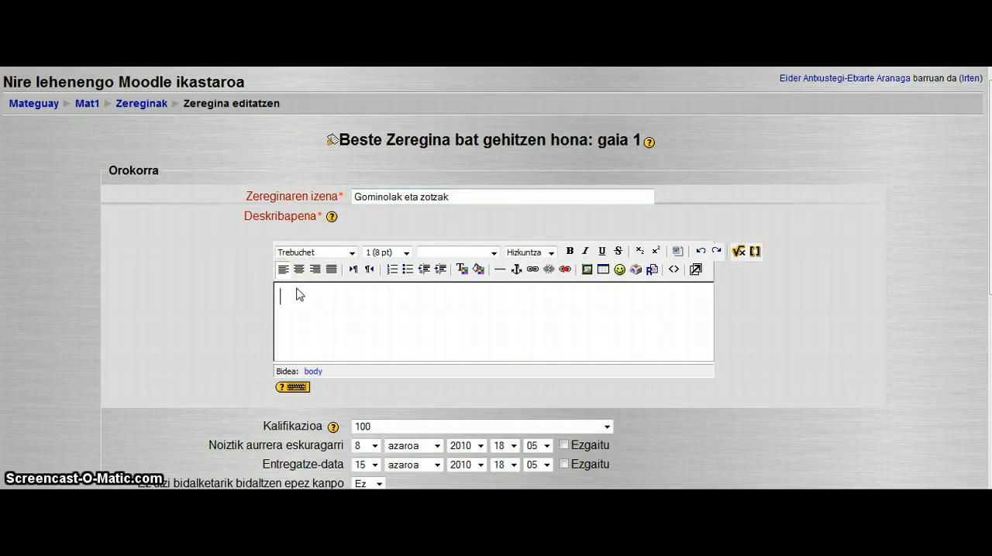
pyautogui.write('Gominolak eta zotzak geometriako klasean...zergatik ez? Beitu zer egin daitekeen:')
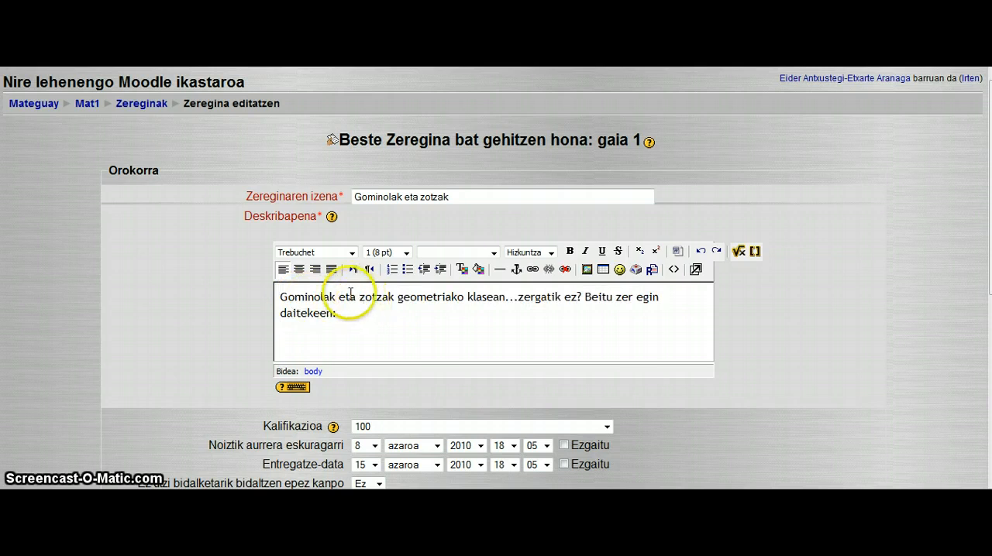
# - Start inserting an image in the assignment description and upload icosaedro.png from the computer to the 1.Gaia folder
pyautogui.click(586, 269)
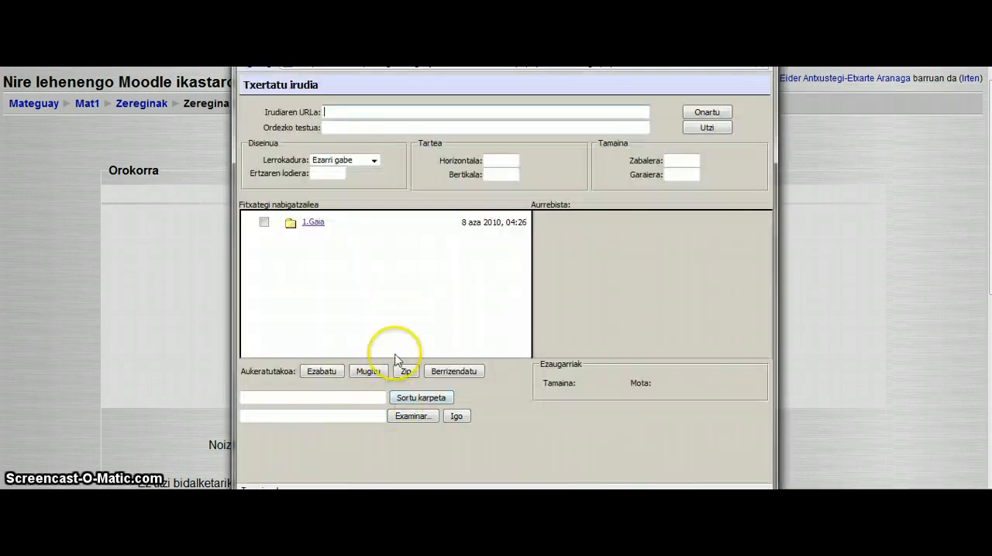
pyautogui.click(315, 224)
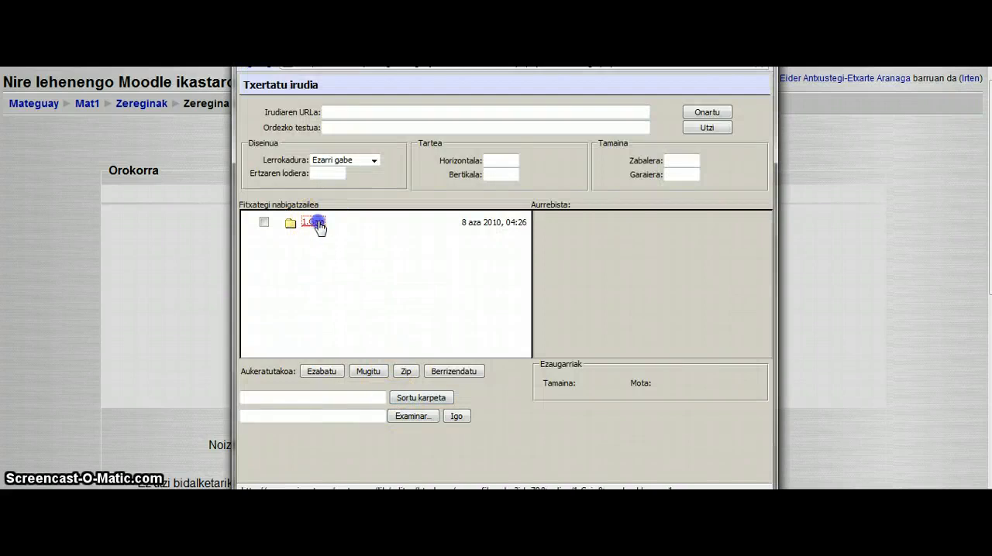
pyautogui.click(409, 419)
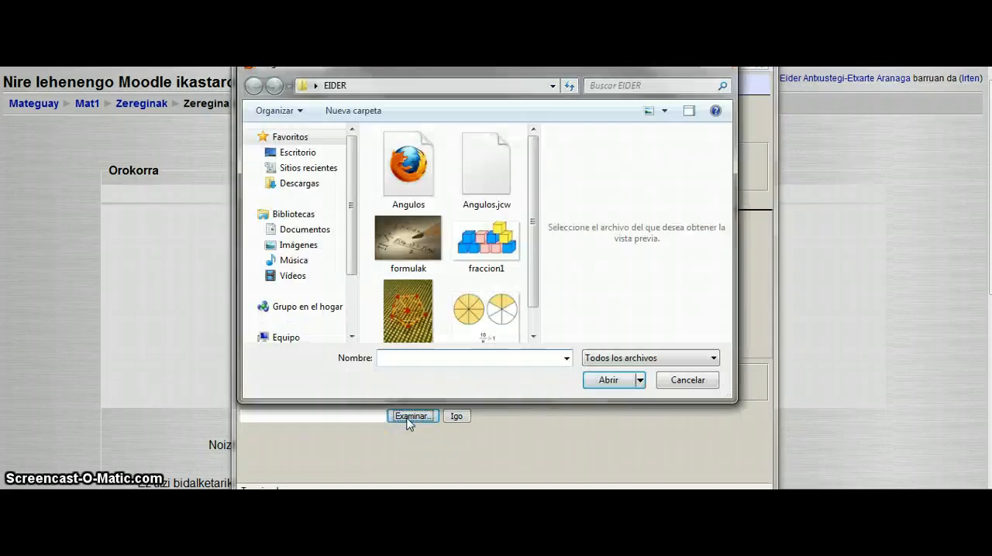
pyautogui.click(416, 308)
pyautogui.doubleClick(416, 308)
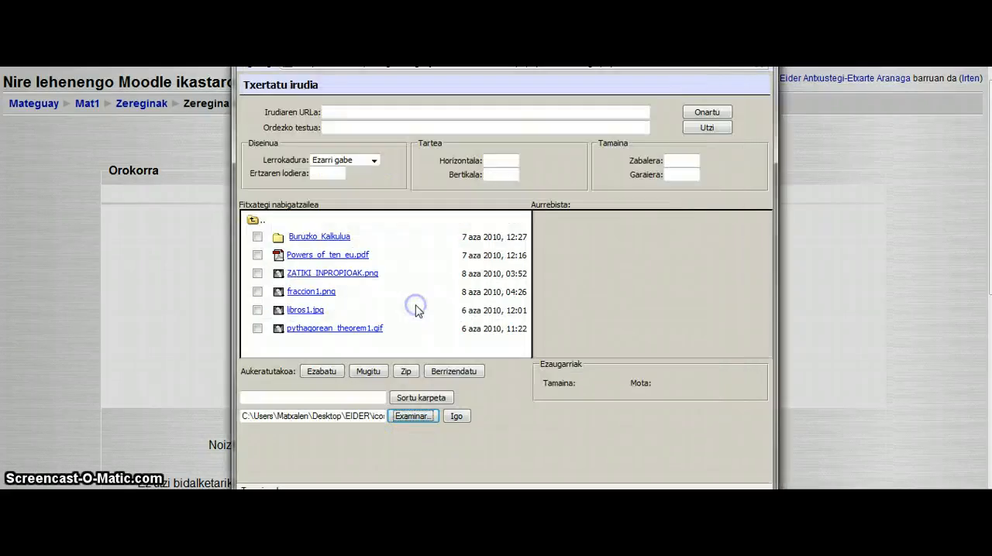
pyautogui.click(456, 417)
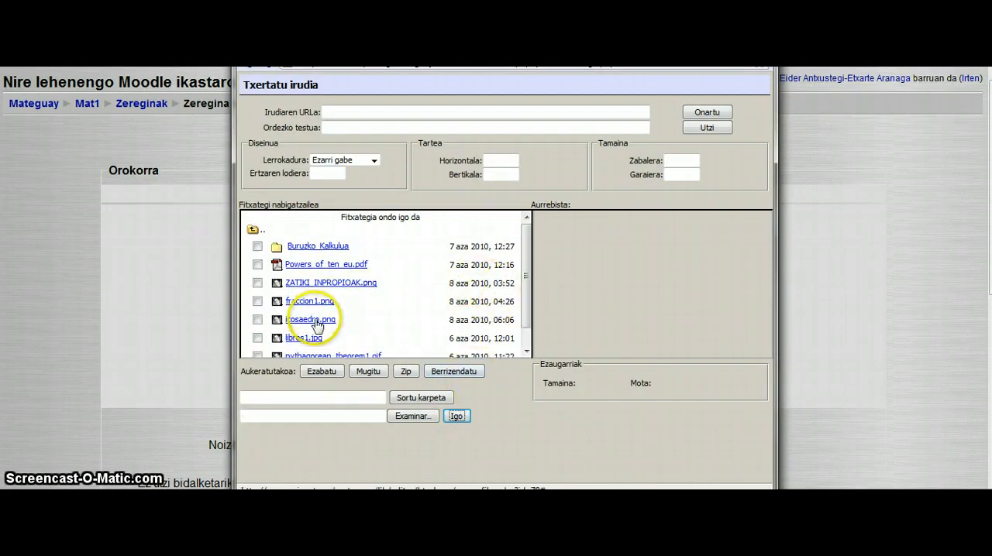
# - Insert icosaedro.png into the description, giving it the solid's name as alternative text
pyautogui.click(313, 320)
pyautogui.click(344, 127)
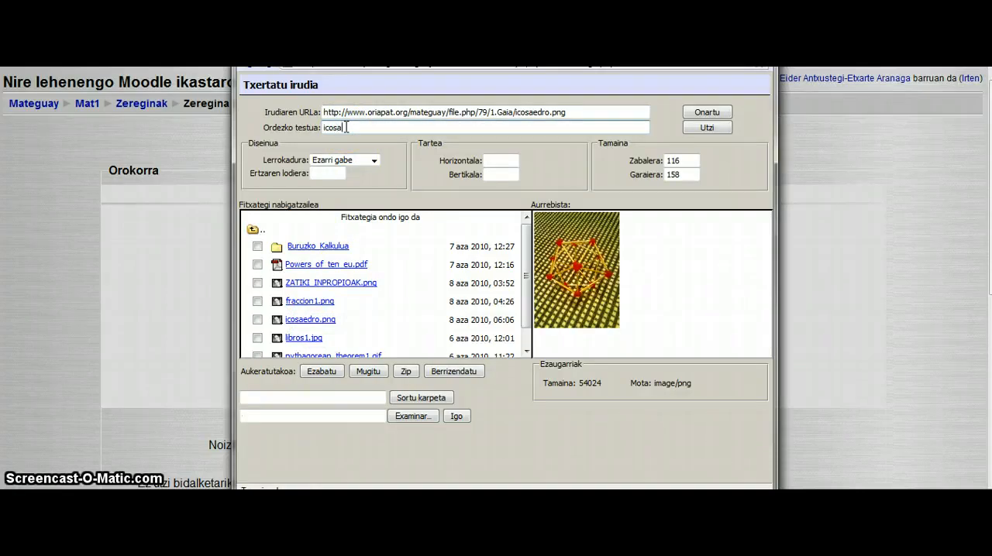
pyautogui.write('icosaedro')
pyautogui.click(705, 112)
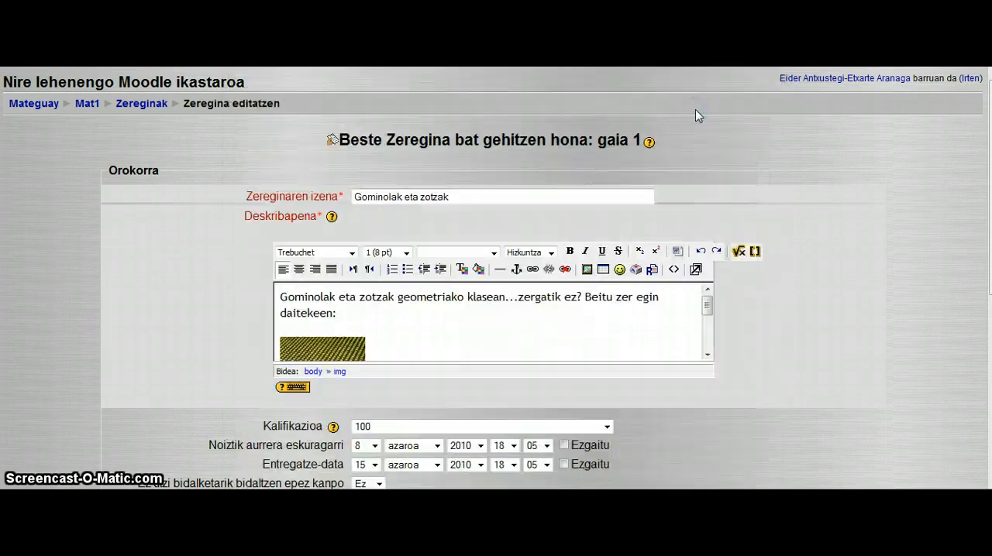
# - Center the icosahedron image horizontally in the assignment description
pyautogui.click(341, 353)
pyautogui.click(298, 269)
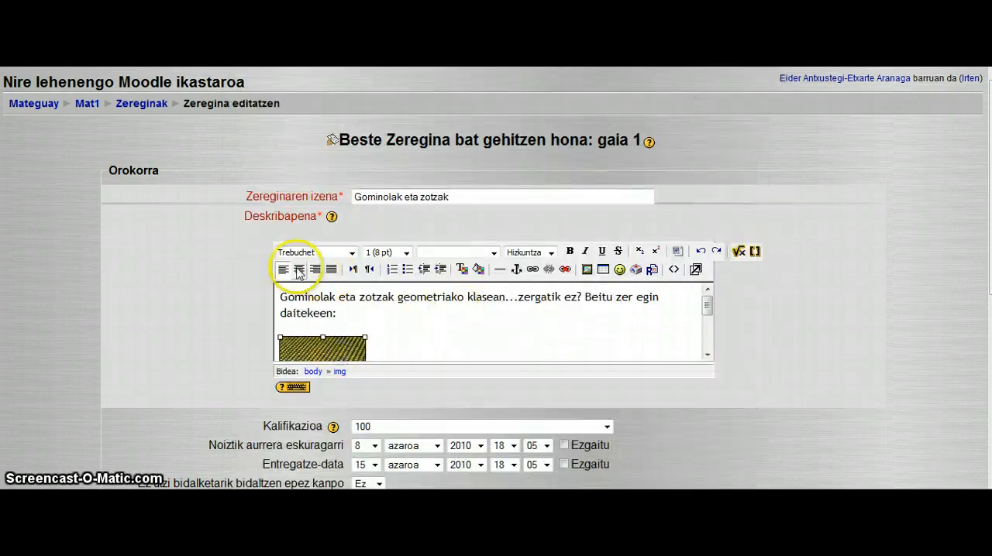
pyautogui.moveTo(707, 320)
pyautogui.mouseDown()
pyautogui.moveTo(707, 288)
pyautogui.moveTo(706, 337)
pyautogui.mouseUp()
# - Set the assignment's maximum grade (Kalifikazioa) to 10
pyautogui.scroll(-2, 781, 330)
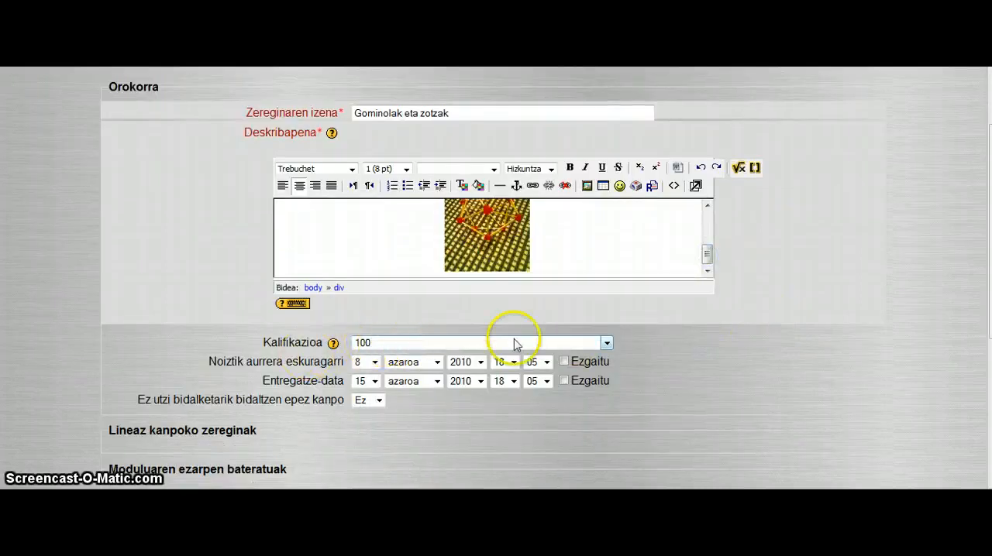
pyautogui.click(607, 343)
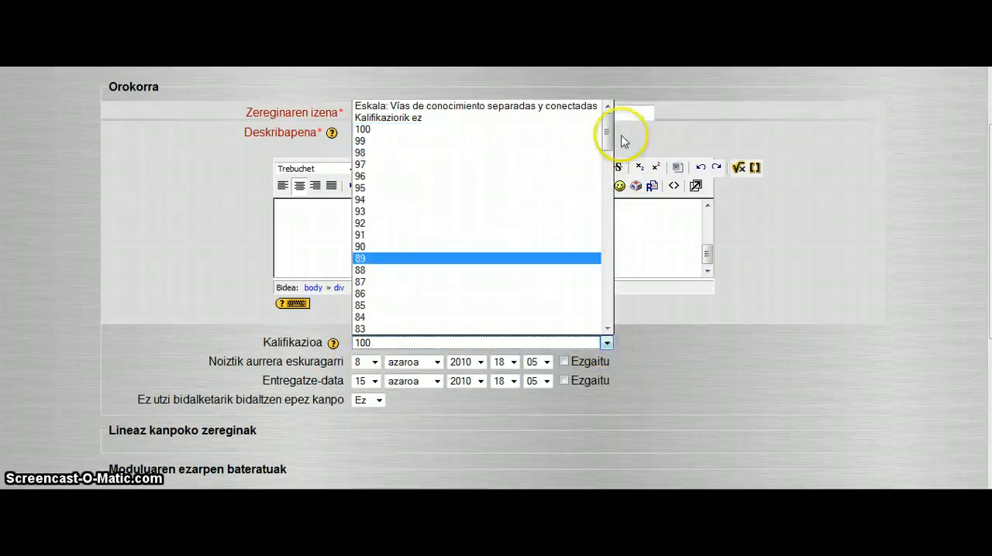
pyautogui.moveTo(609, 137); pyautogui.dragTo(602, 304)
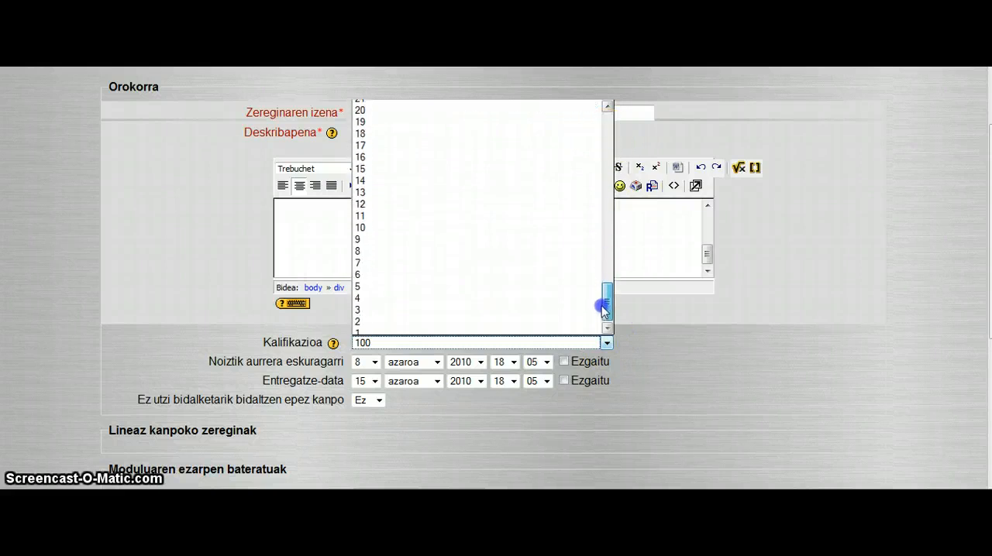
pyautogui.click(394, 222)
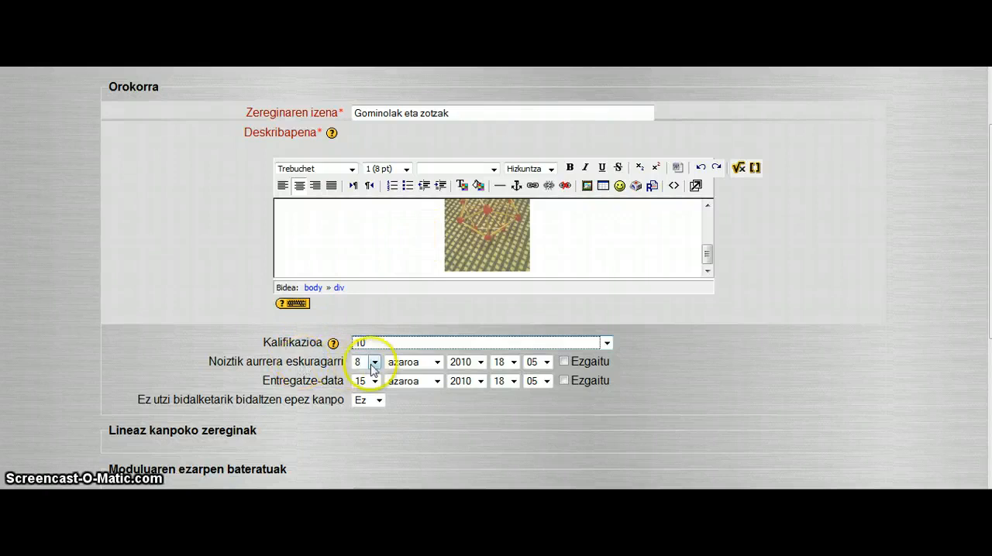
# - Disable the assignment's availability and due dates, and save it with a return to the course page
pyautogui.click(564, 362)
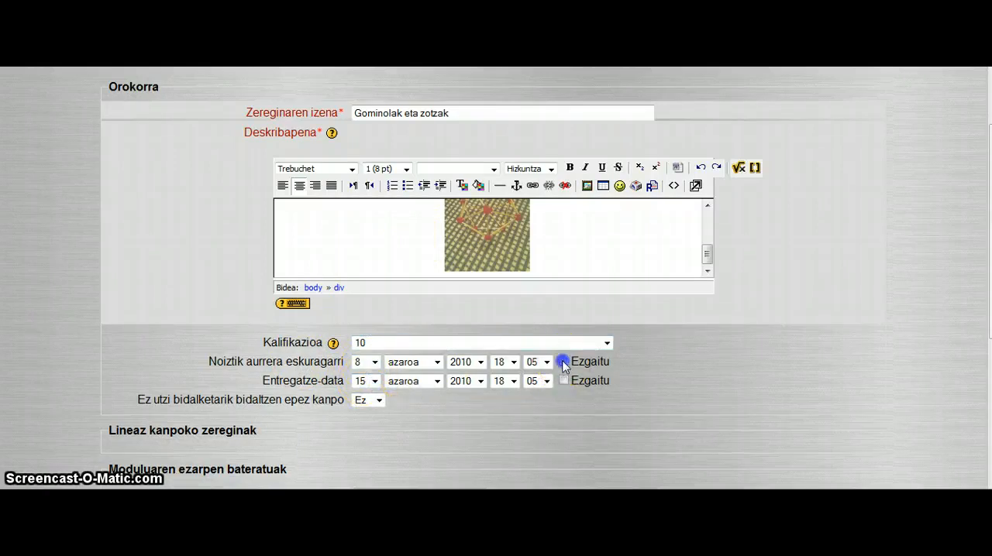
pyautogui.click(565, 381)
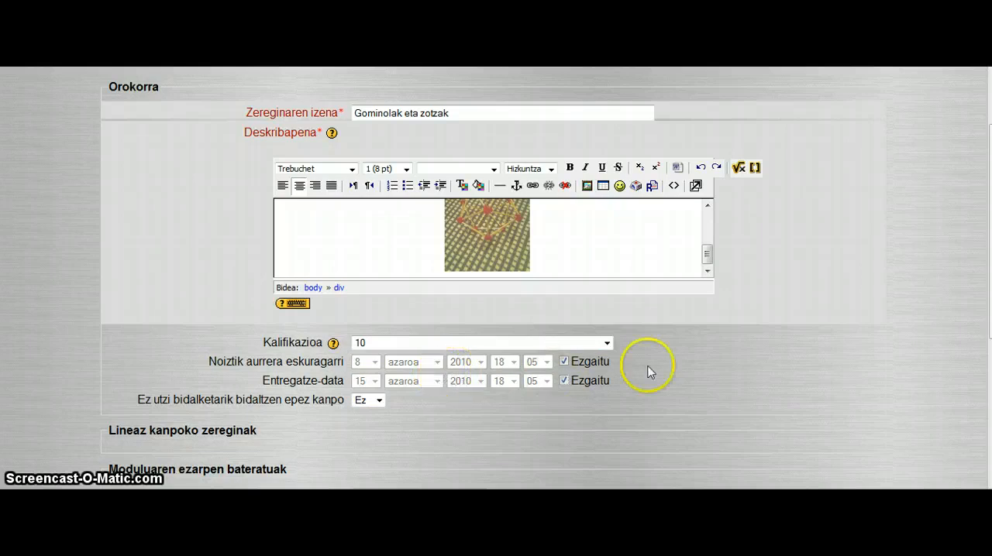
pyautogui.scroll(-3, 660, 361)
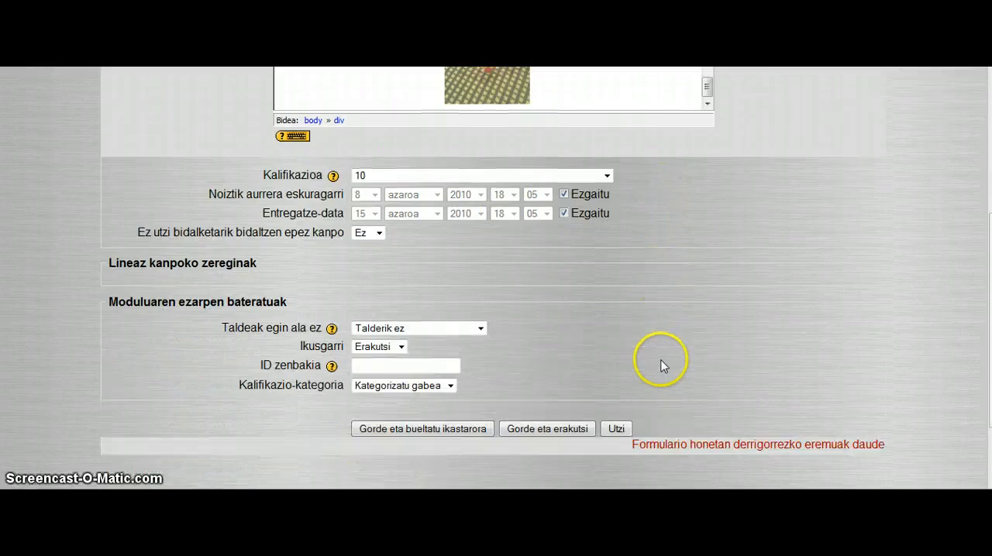
pyautogui.scroll(-2, 660, 365)
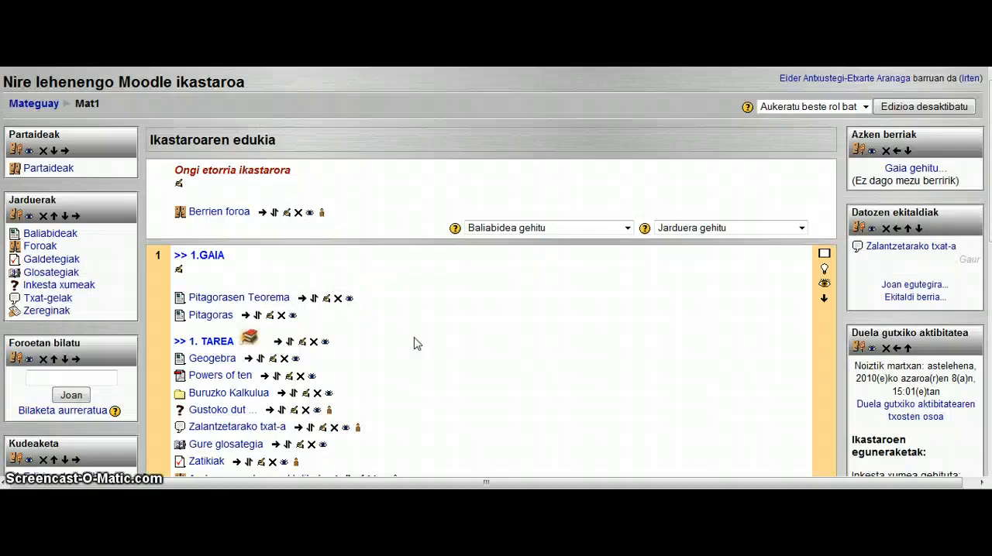
# - View the "Gominolak eta zotzak" assignment page from topic 1 and return to the Mat1 course
pyautogui.scroll(-5, 414, 344)
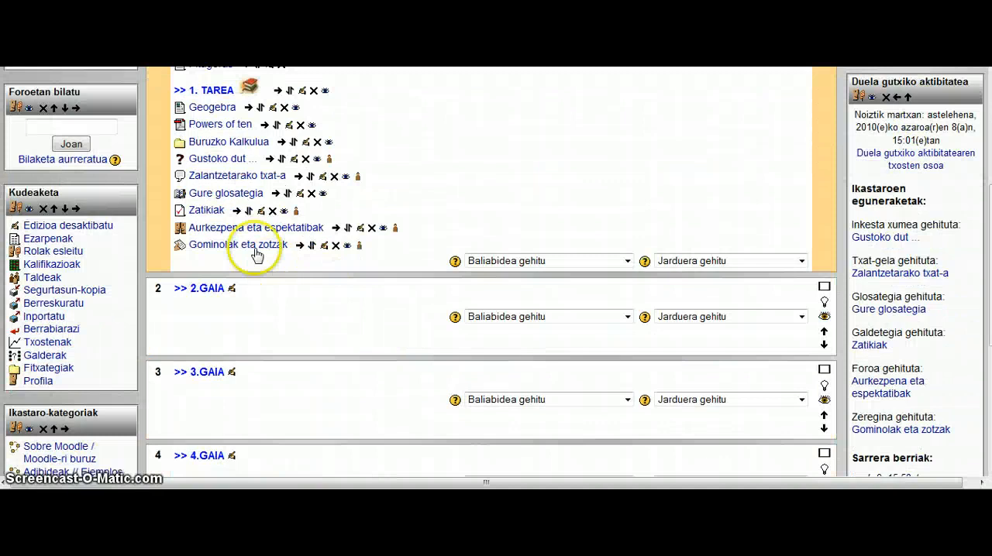
pyautogui.click(252, 247)
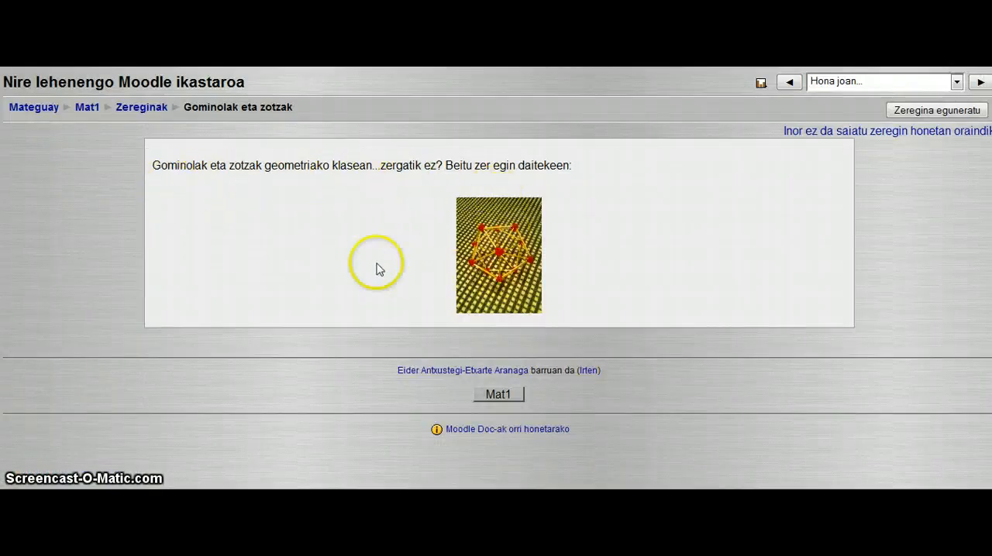
pyautogui.click(87, 107)
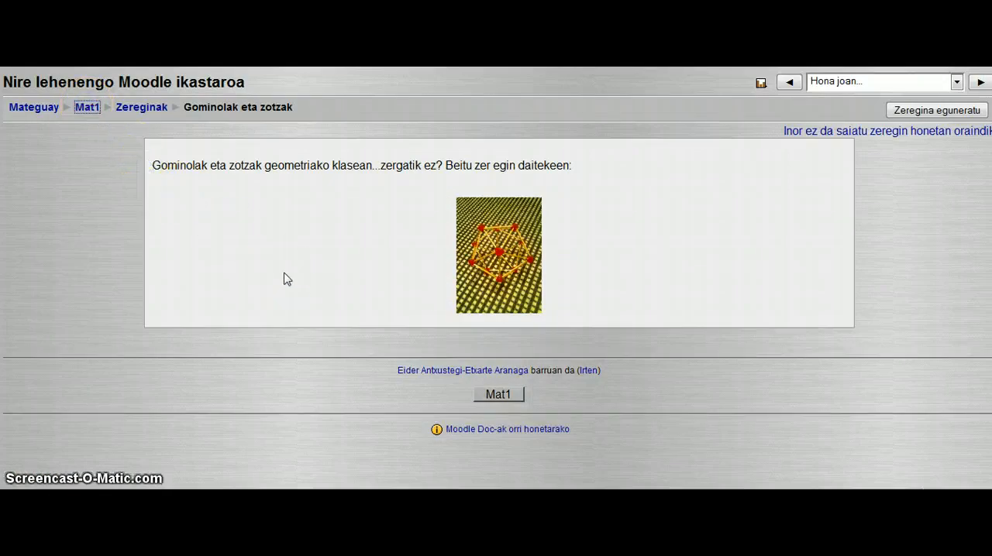
# - Add an "On-line testua" assignment to topic 1 and name it "Txiste matematikoak"
pyautogui.scroll(-3, 492, 344)
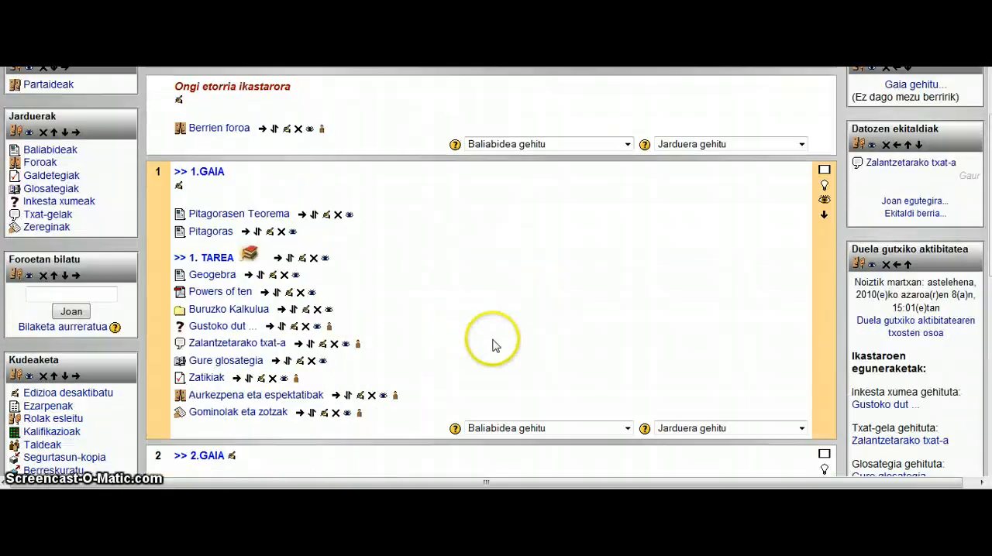
pyautogui.click(801, 429)
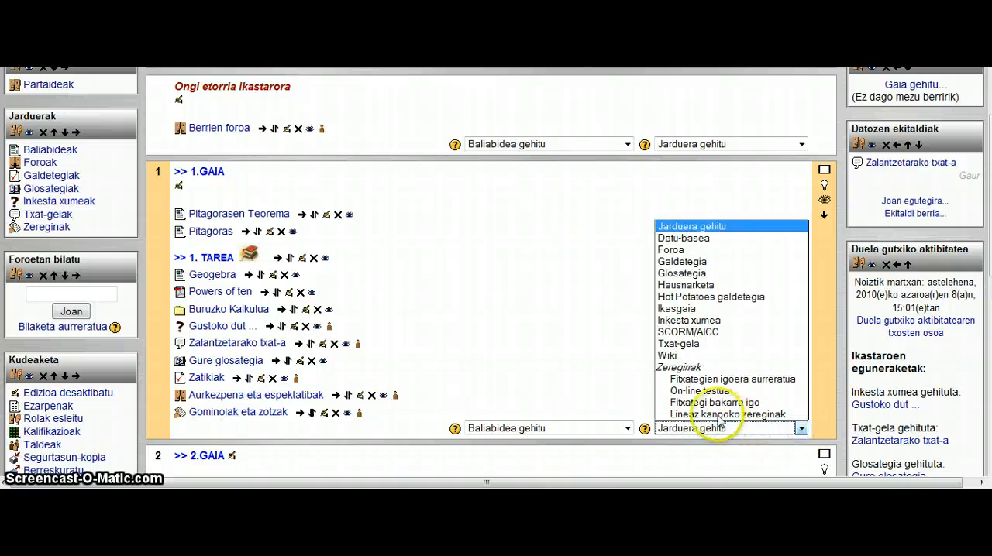
pyautogui.click(701, 391)
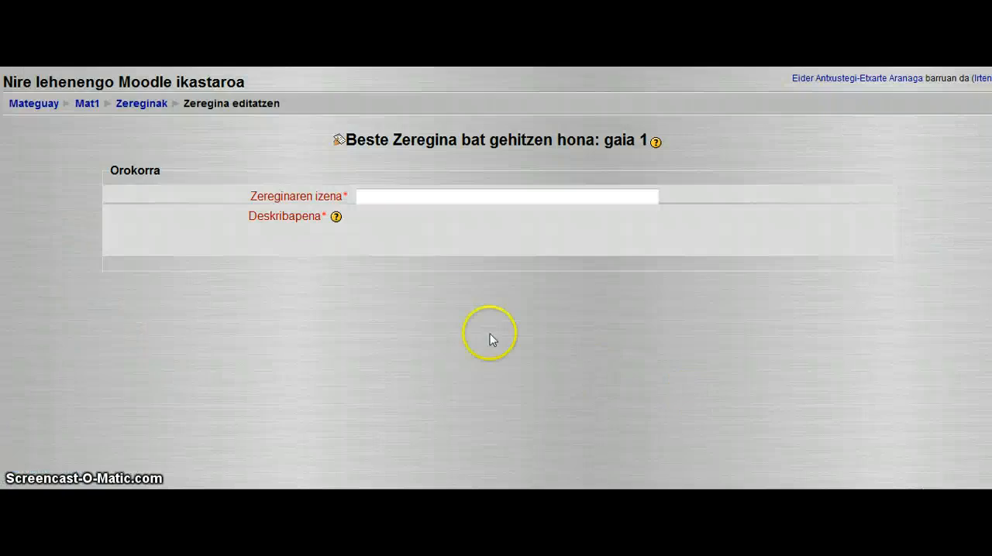
pyautogui.click(370, 197)
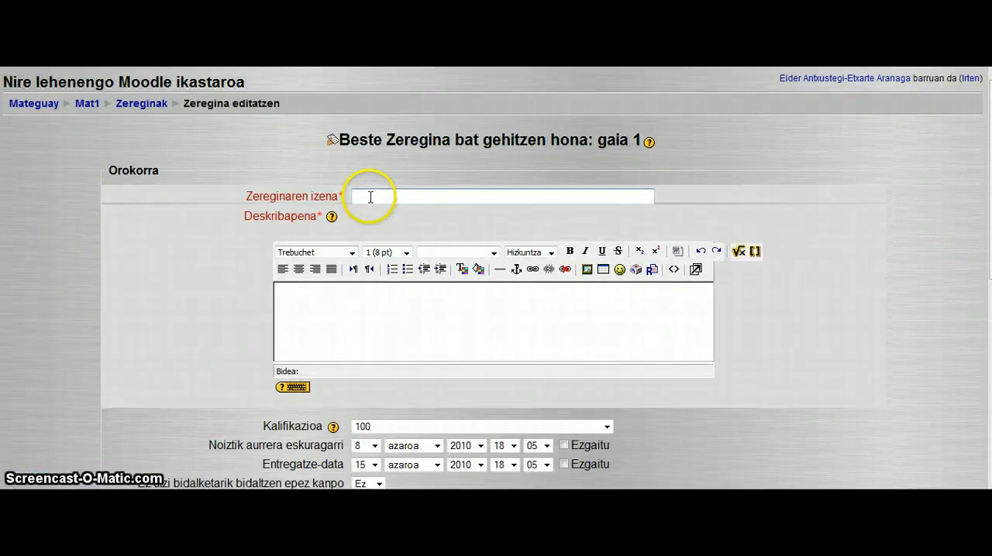
pyautogui.write('Txiste matemati')
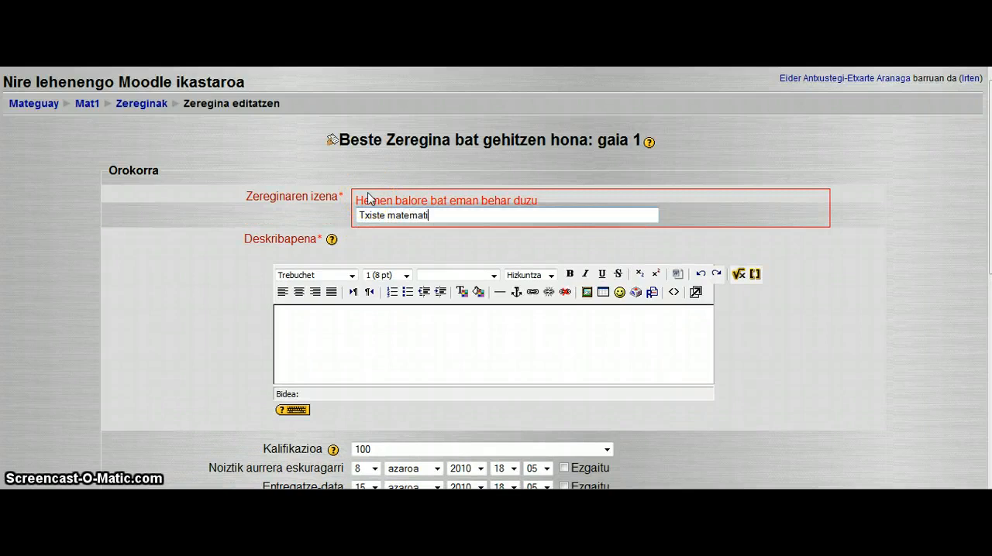
pyautogui.write('koak')
# - Paste the prepared text inviting students to write a "matematiko" joke into the description of the assignment
pyautogui.click(350, 307)
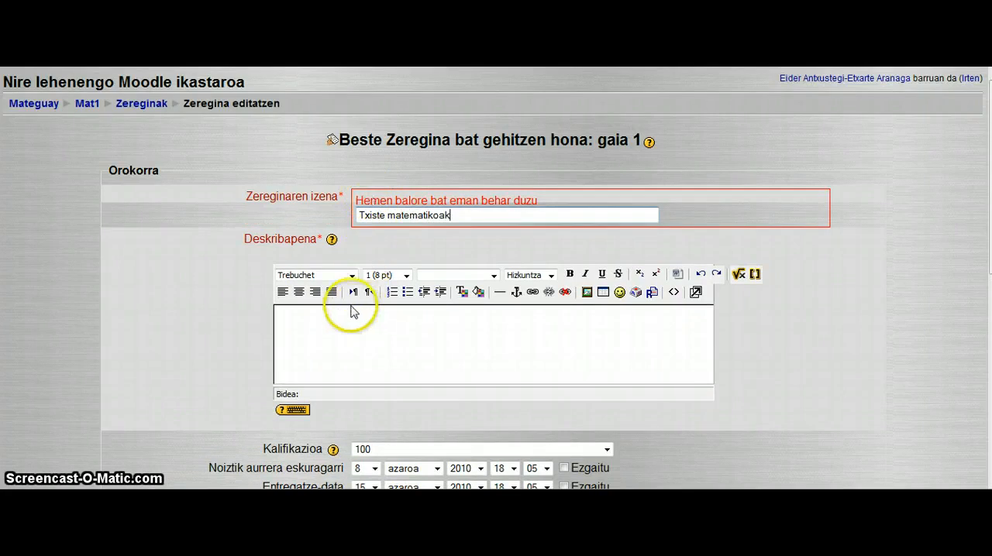
pyautogui.click(379, 316)
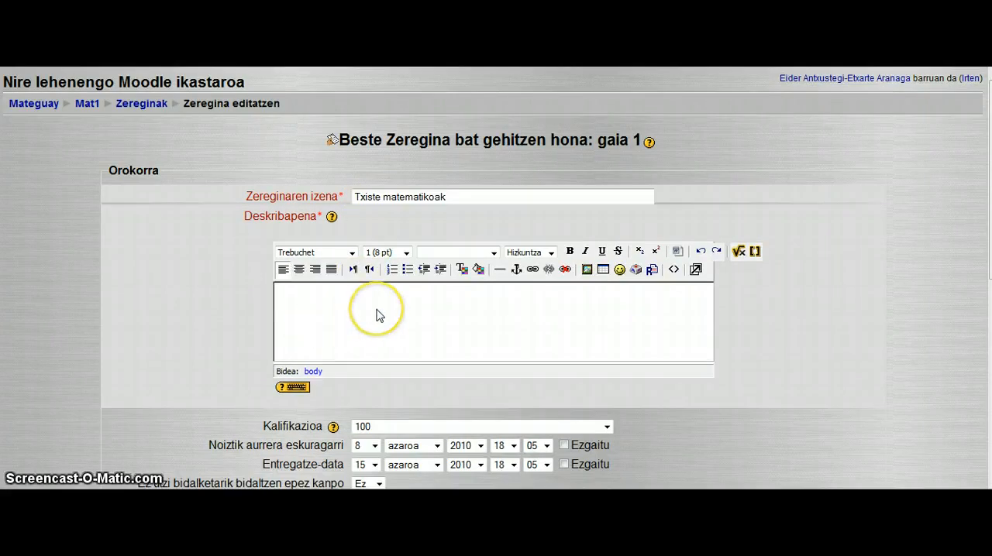
pyautogui.hotkey('ctrl', 'v')
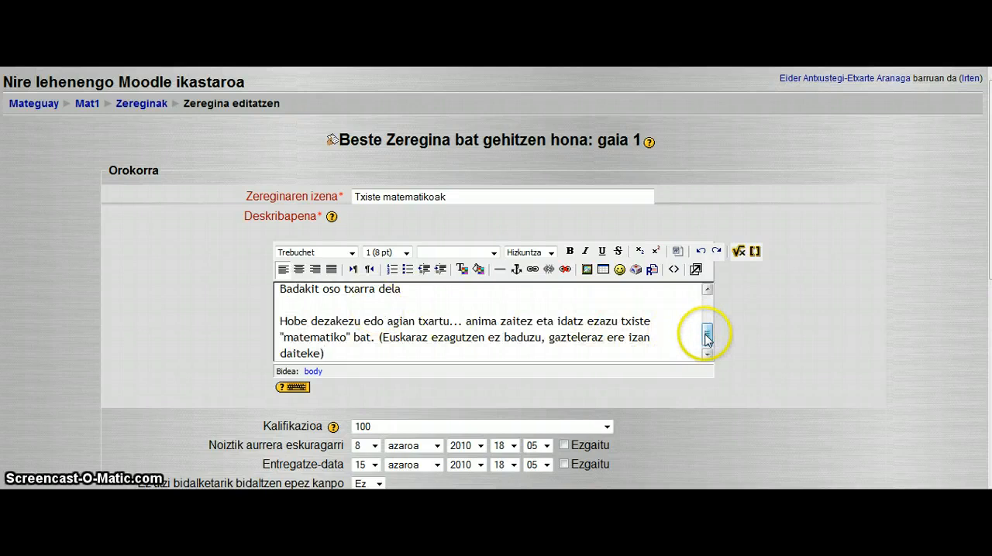
pyautogui.moveTo(706, 335)
pyautogui.mouseDown()
pyautogui.moveTo(705, 301)
pyautogui.moveTo(708, 346)
pyautogui.mouseUp()
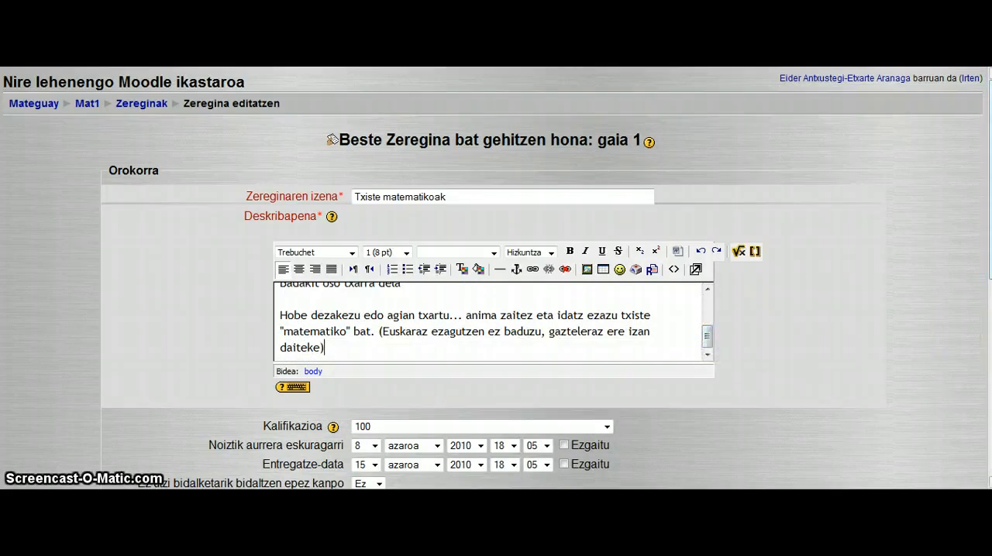
pyautogui.scroll(-5, 496, 279)
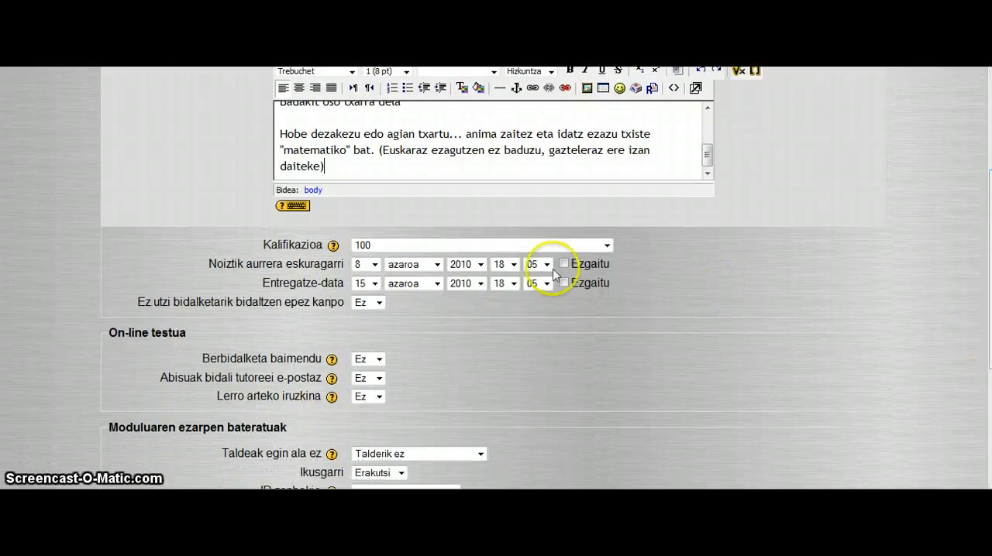
# - Keep the grade of the online text assignment at 100 and save it with a return to the course page
pyautogui.click(607, 246)
pyautogui.click(607, 246)
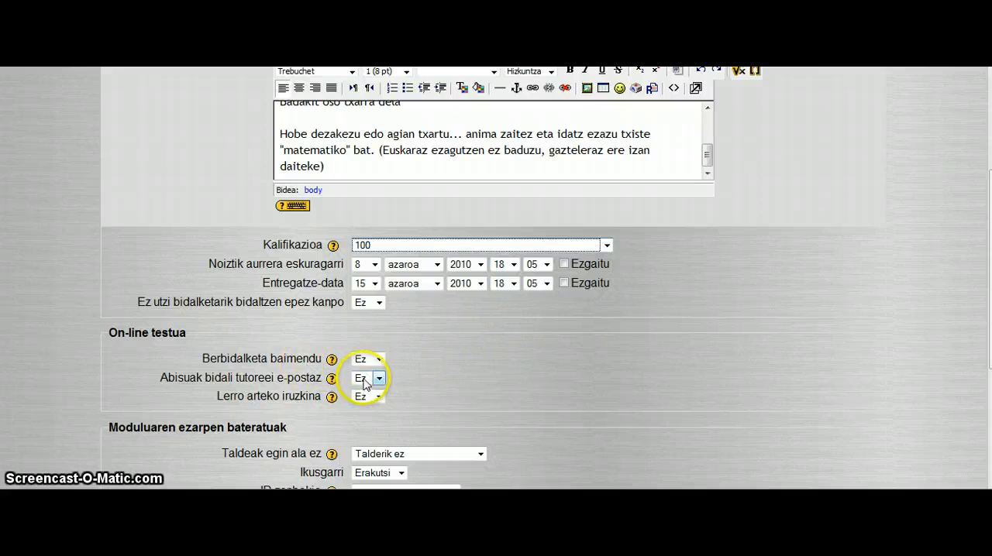
pyautogui.scroll(-4, 558, 343)
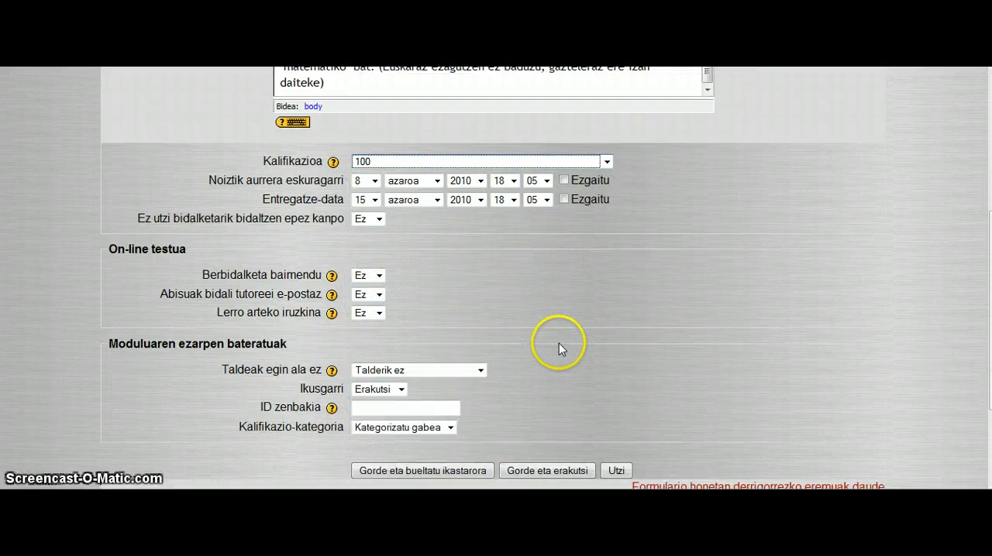
pyautogui.click(448, 387)
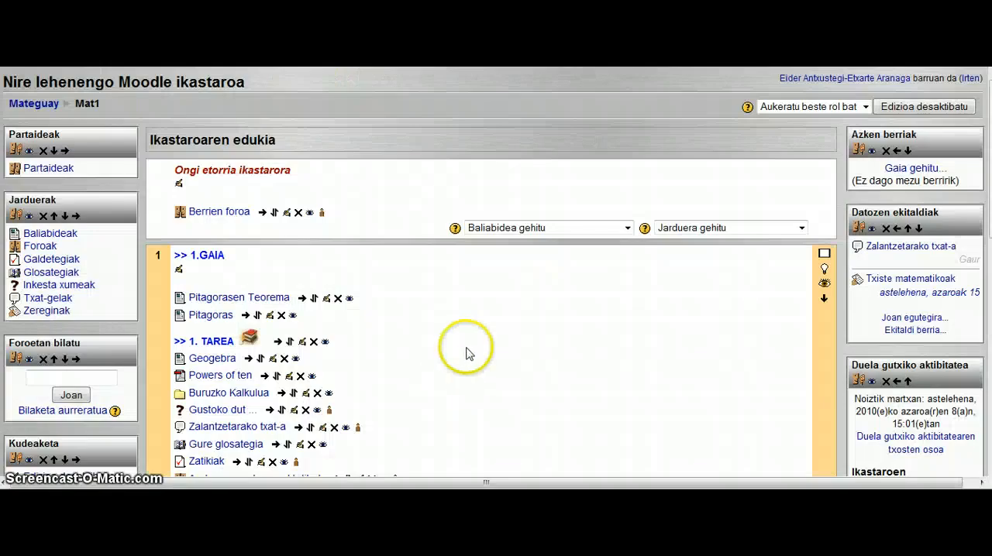
# - View the "Txiste matematikoak" assignment page from topic 1 and return to the Mat1 course
pyautogui.scroll(-4, 467, 353)
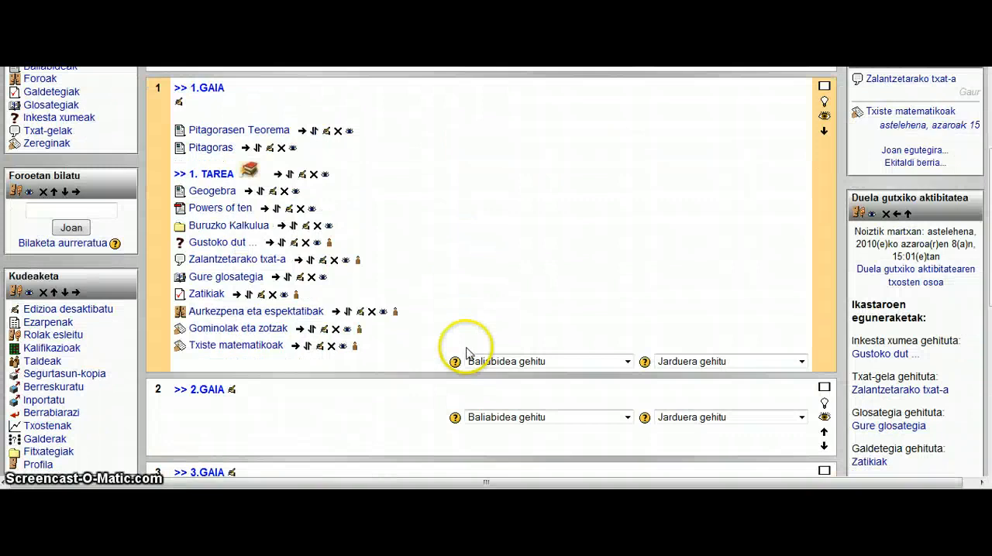
pyautogui.click(262, 349)
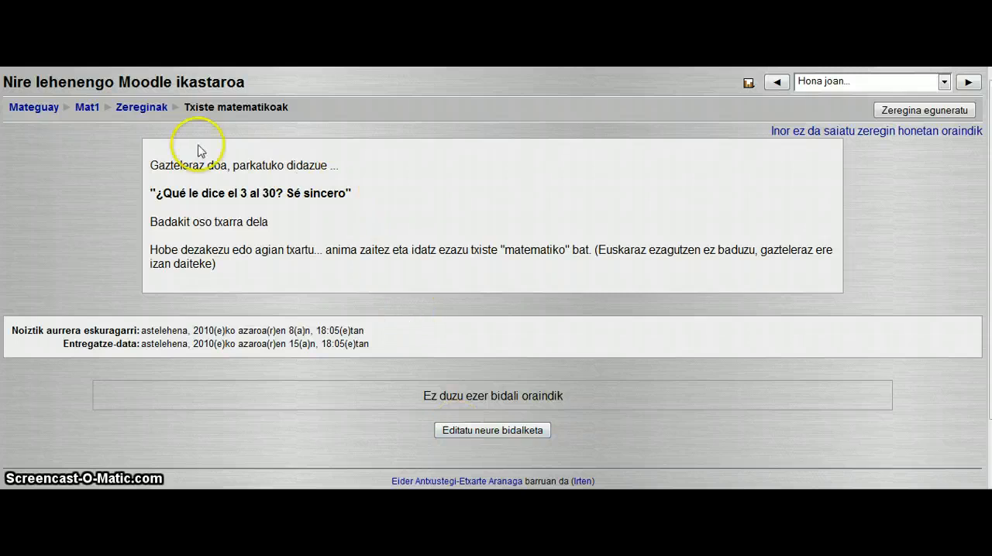
pyautogui.click(88, 108)
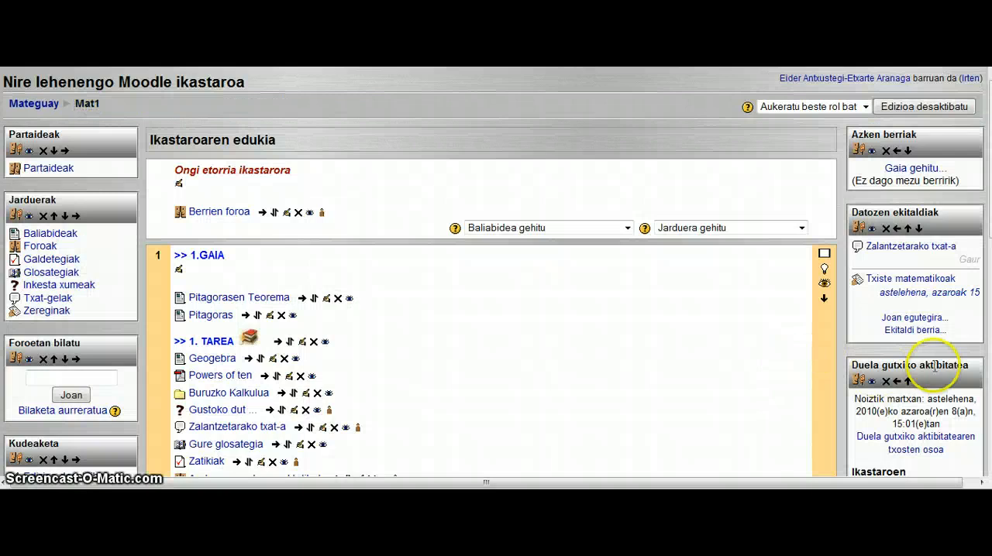
# - Add a "Fitxategien igoera aurreratua" assignment to topic 1, named "Lanak" and described as "Igo itzazu dokumentuak"
pyautogui.scroll(-3, 891, 372)
pyautogui.click(798, 361)
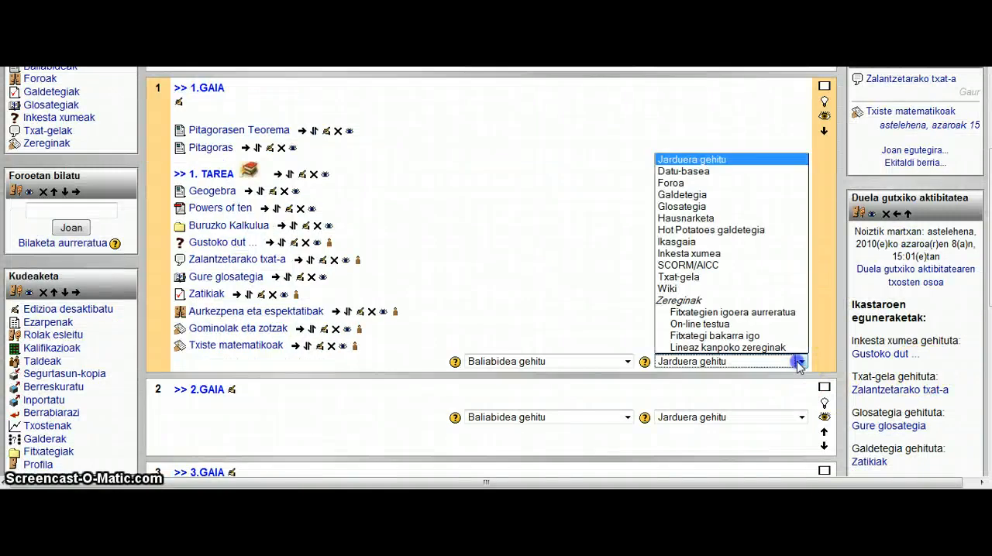
pyautogui.click(719, 314)
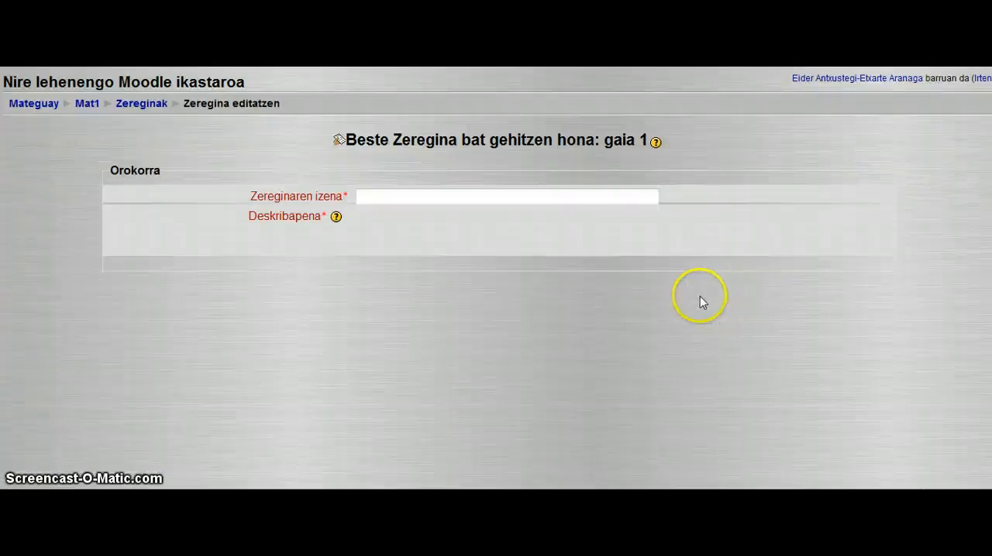
pyautogui.click(410, 197)
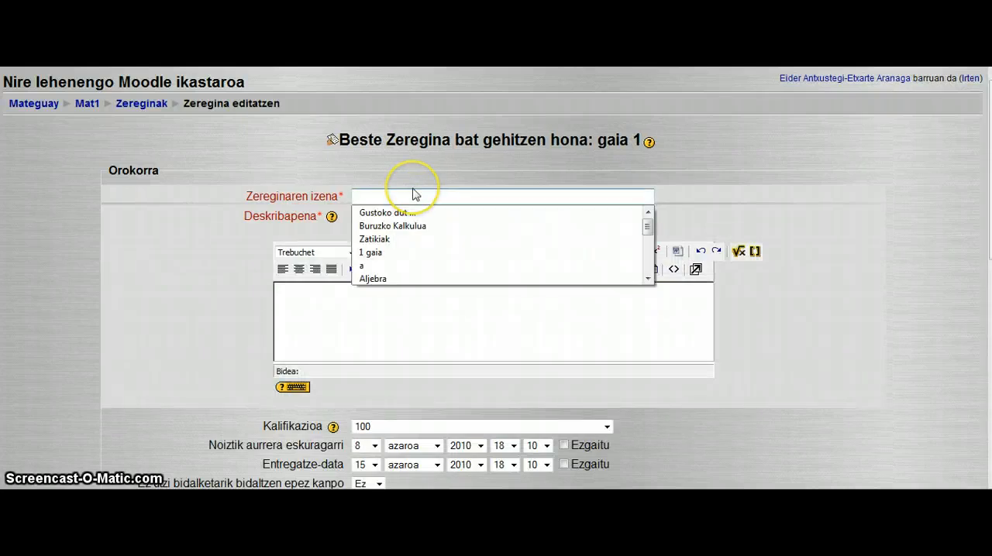
pyautogui.click(411, 191)
pyautogui.click(386, 213)
pyautogui.write('L')
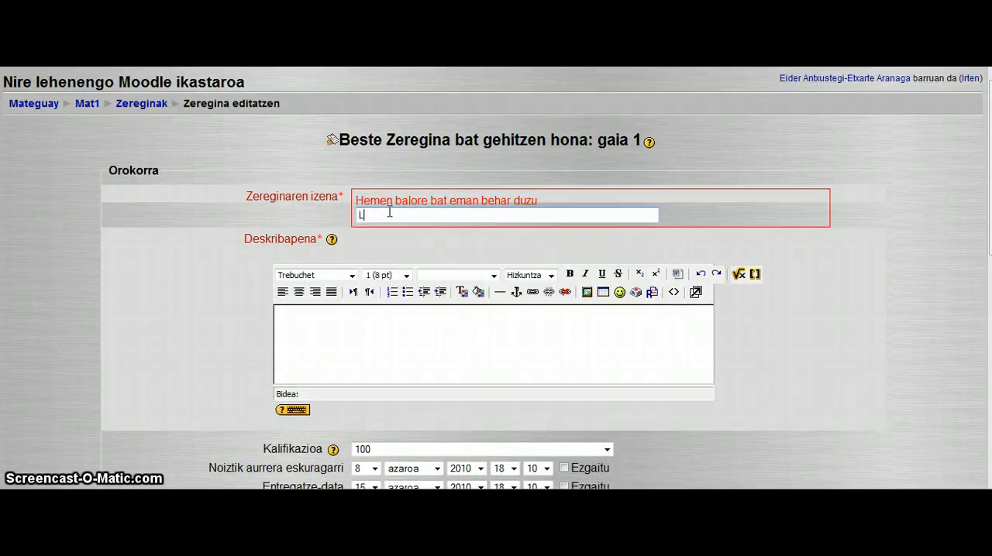
pyautogui.write('anak')
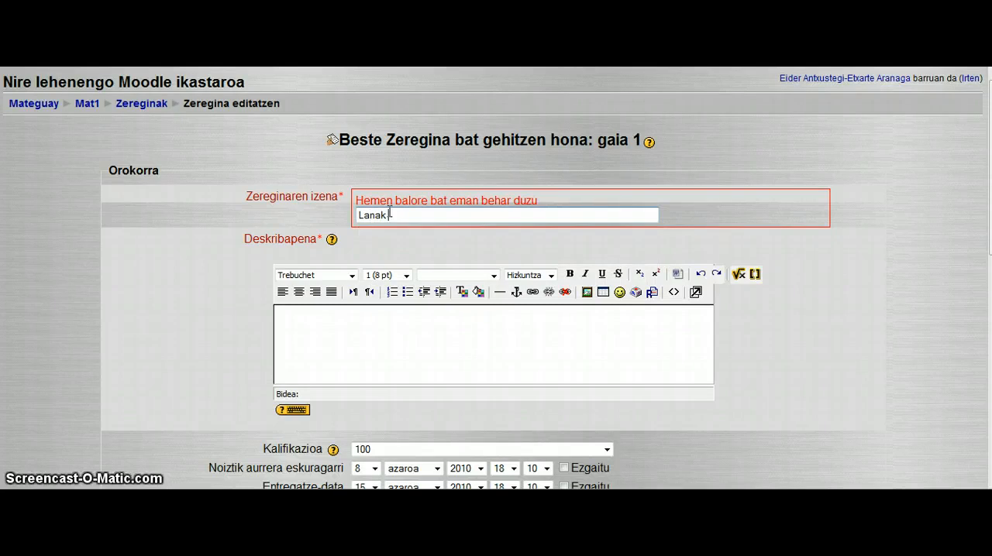
pyautogui.click(315, 324)
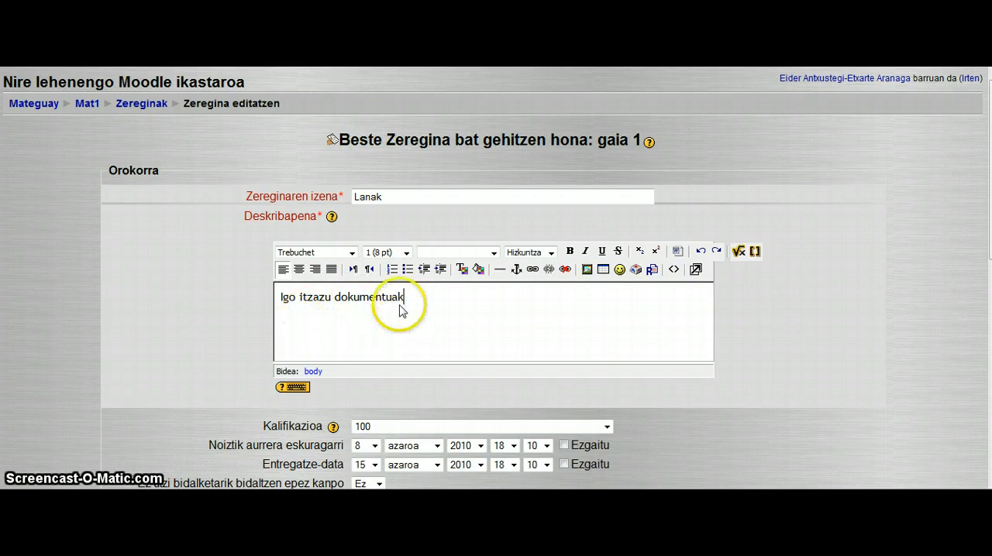
# - Keep the maximum file size at 1MB and the upload limit at 3 files, and save the assignment with a return to the course page
pyautogui.scroll(-2, 511, 329)
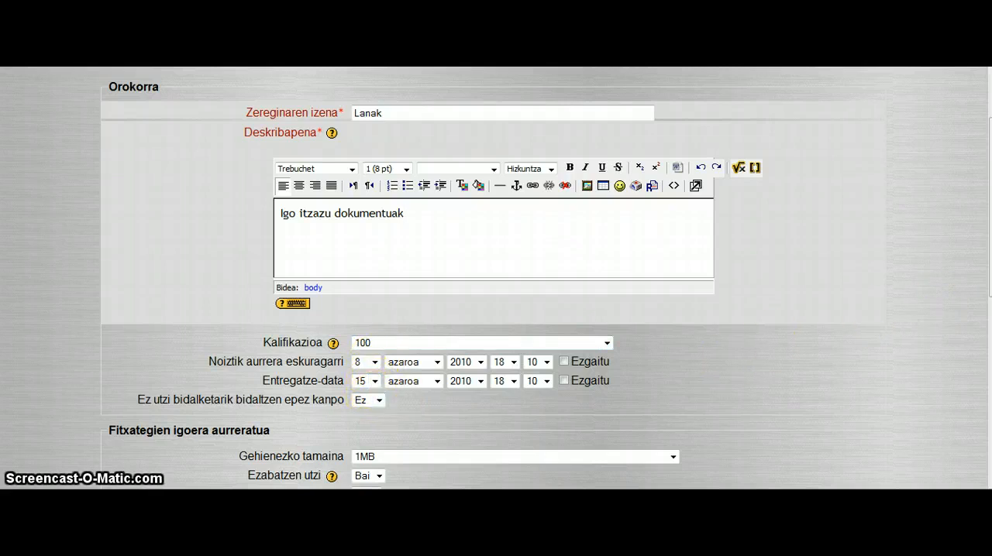
pyautogui.scroll(-1, 989, 209)
pyautogui.scroll(-5, 989, 233)
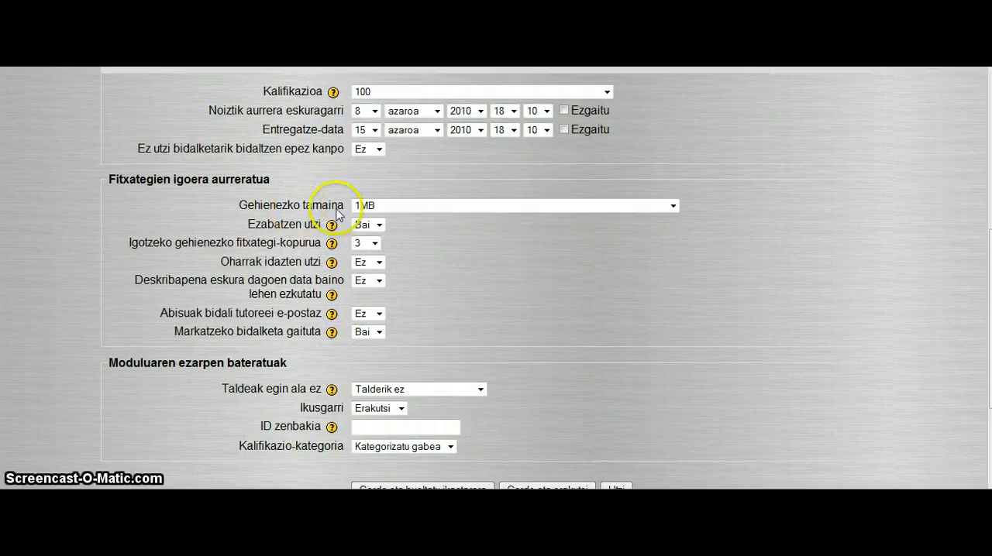
pyautogui.click(673, 206)
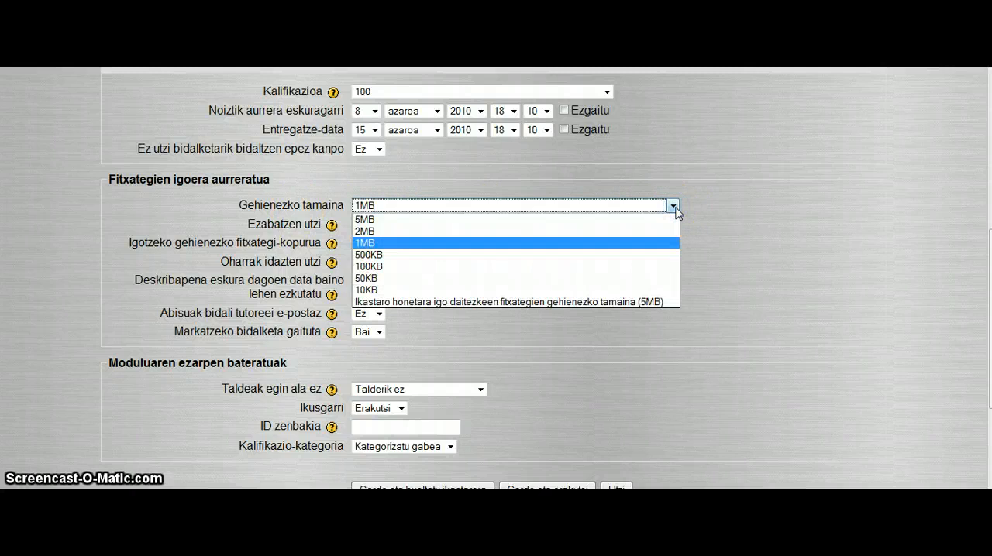
pyautogui.click(674, 206)
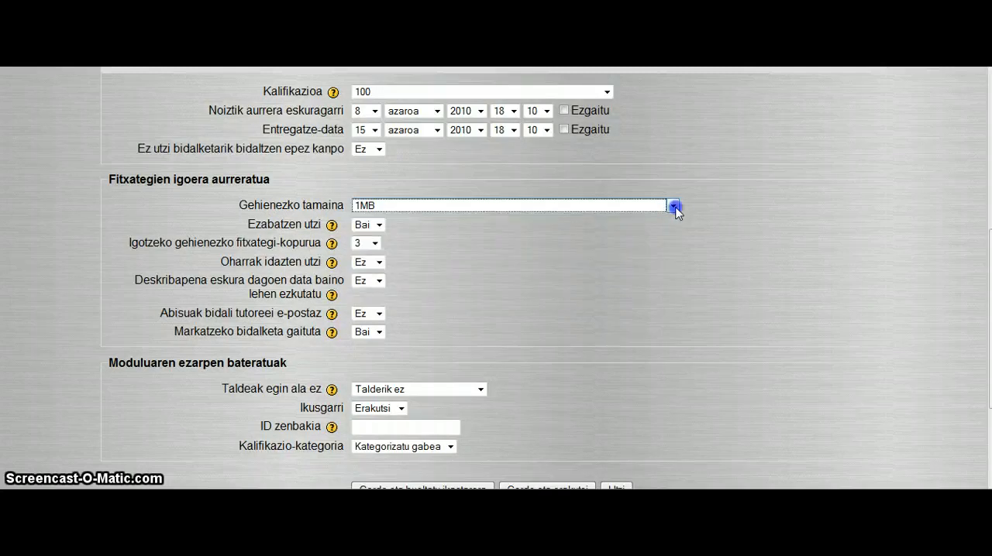
pyautogui.click(376, 244)
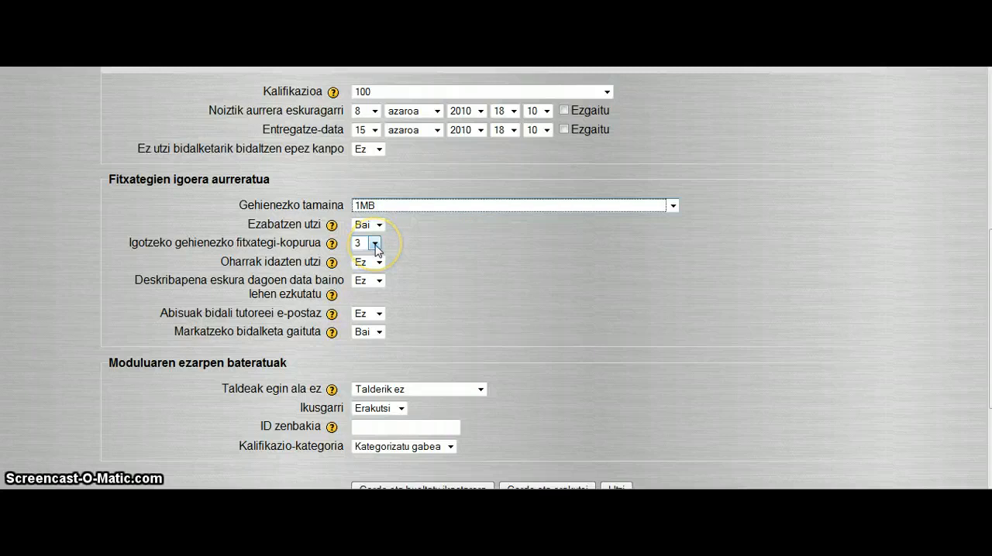
pyautogui.click(375, 244)
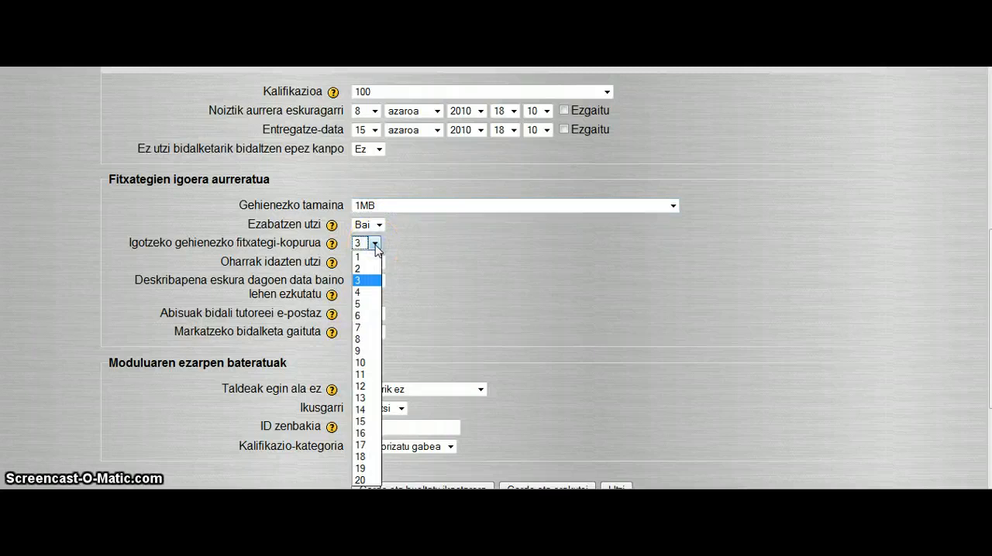
pyautogui.click(367, 284)
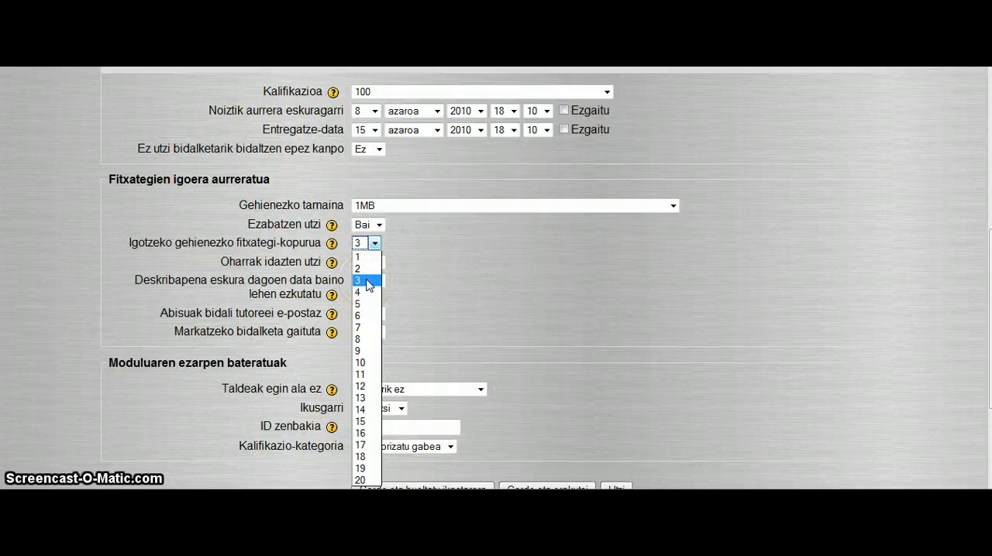
pyautogui.click(375, 245)
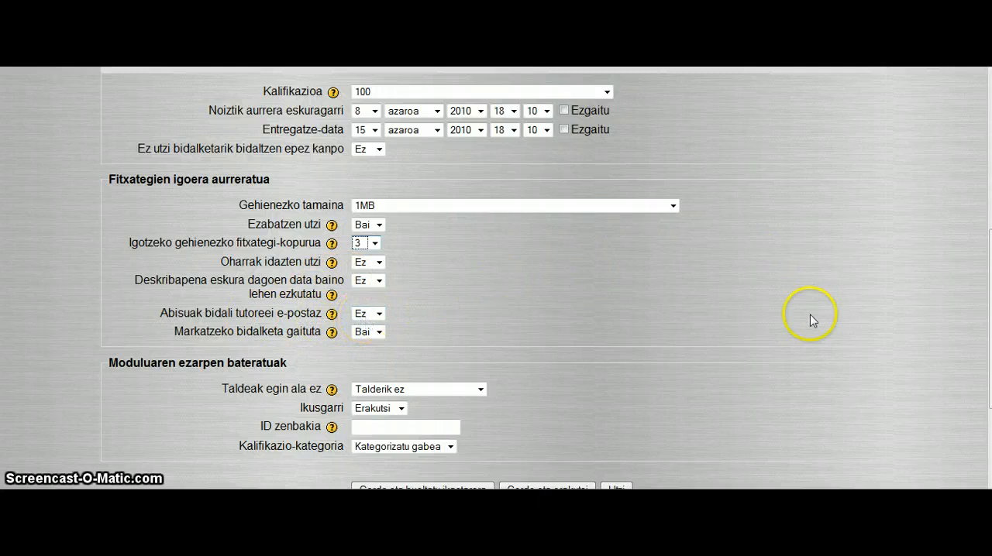
pyautogui.moveTo(990, 249); pyautogui.dragTo(991, 316)
pyautogui.click(439, 341)
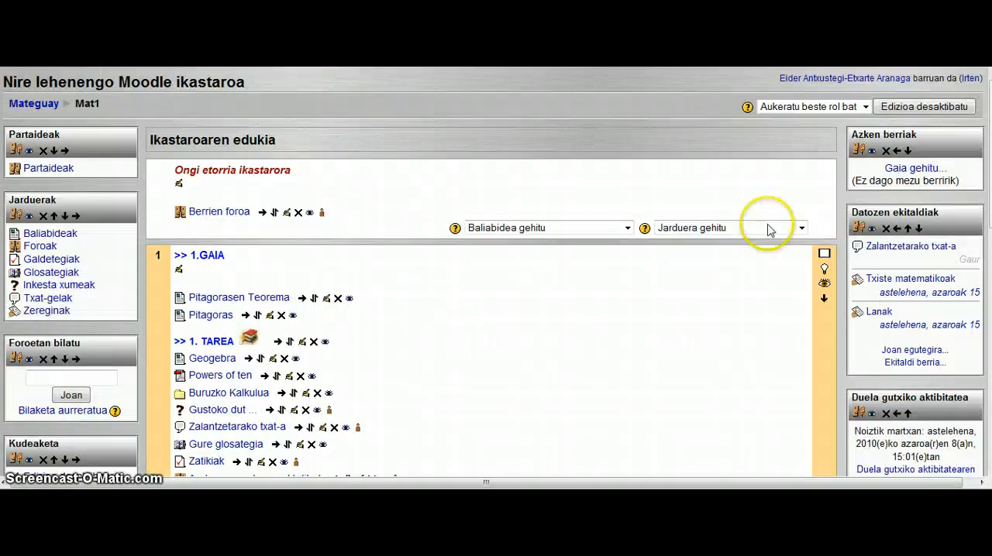
# - Open the "Lanak" assignment from topic 1 and upload the image icosaedro.png as a draft submission
pyautogui.scroll(-2, 766, 228)
pyautogui.scroll(-2, 492, 310)
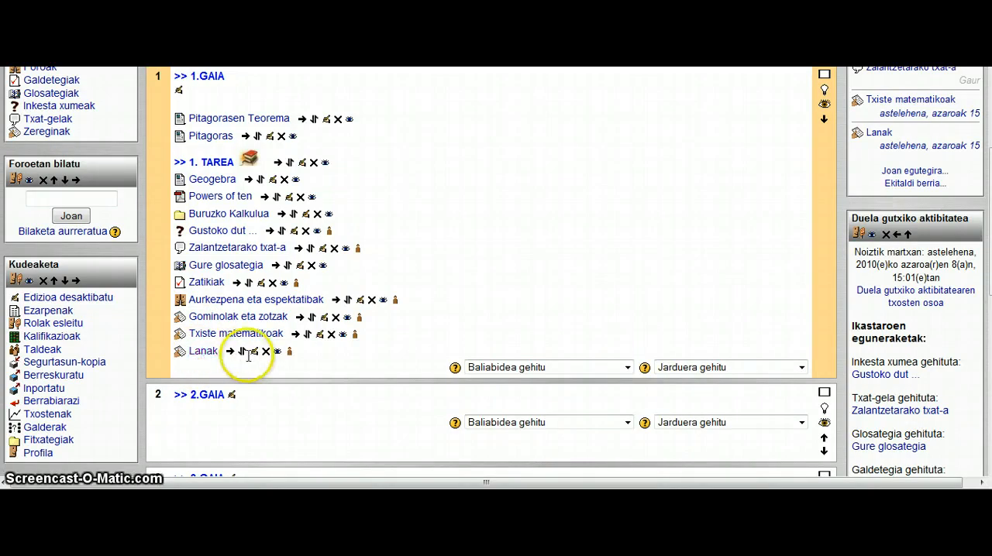
pyautogui.click(218, 353)
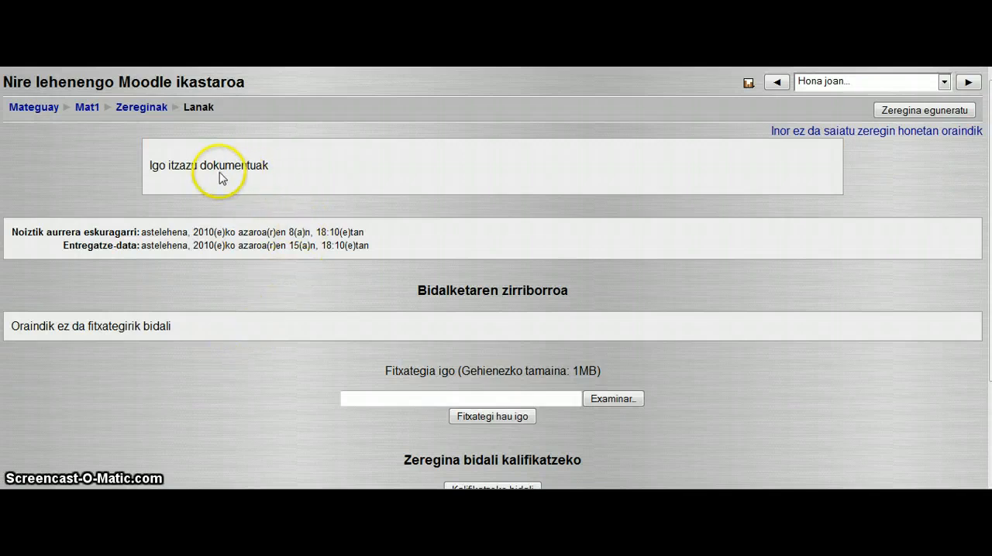
pyautogui.click(599, 398)
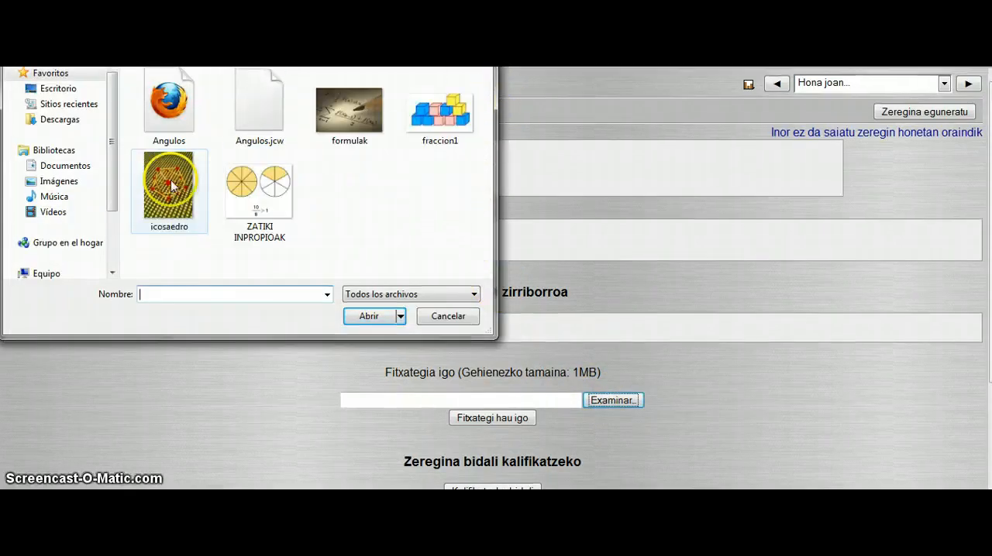
pyautogui.doubleClick(171, 186)
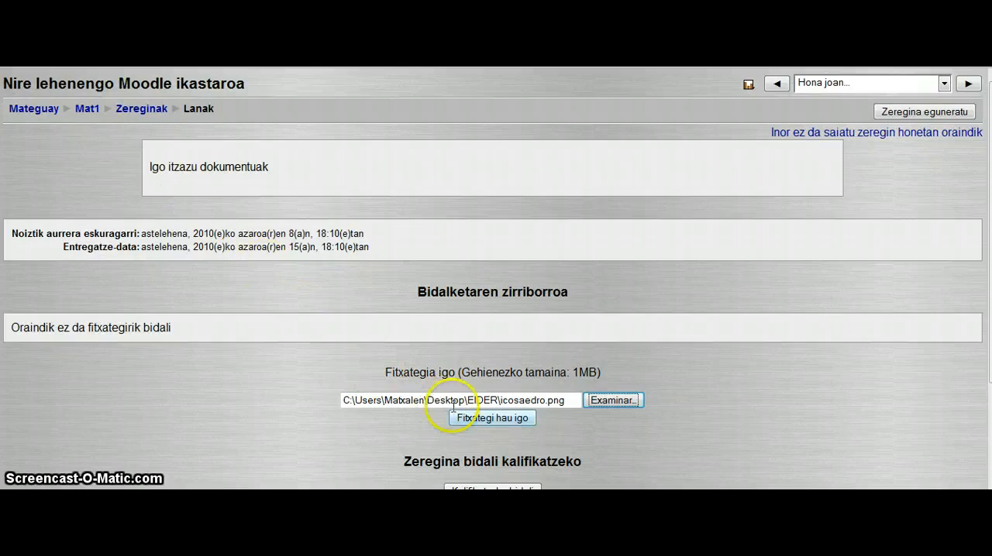
pyautogui.click(468, 422)
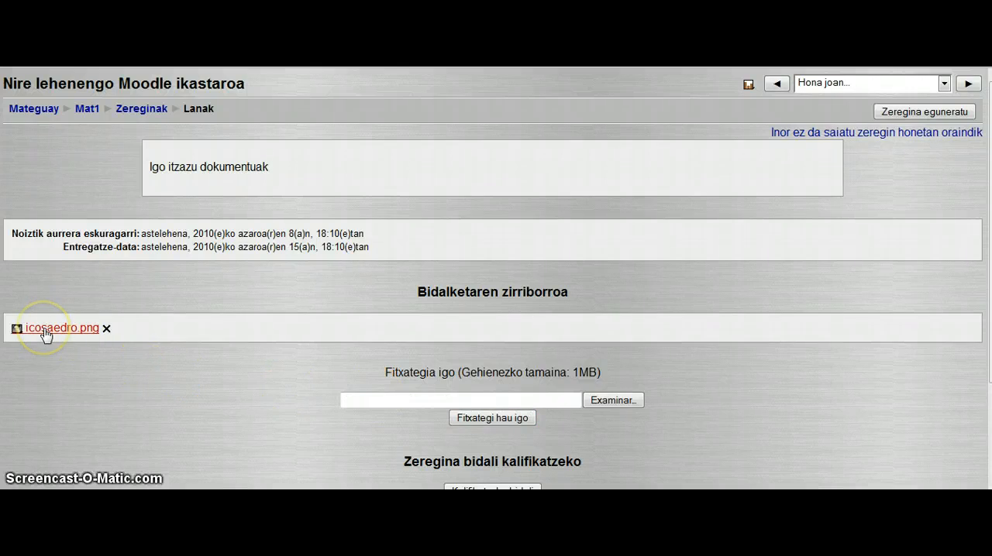
# - Delete icosaedro.png from the draft submission and return to topic 1 of the Mat1 course
pyautogui.click(107, 329)
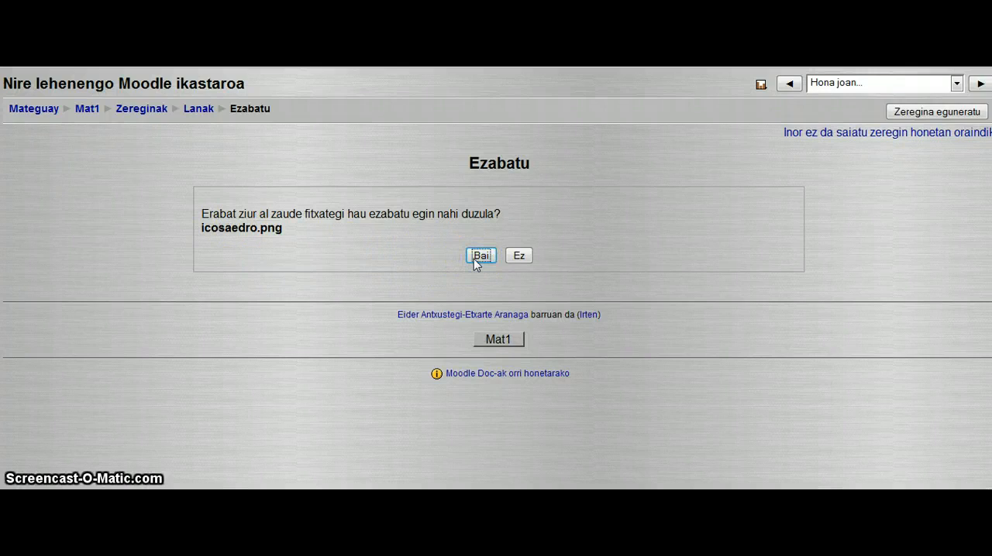
pyautogui.click(480, 256)
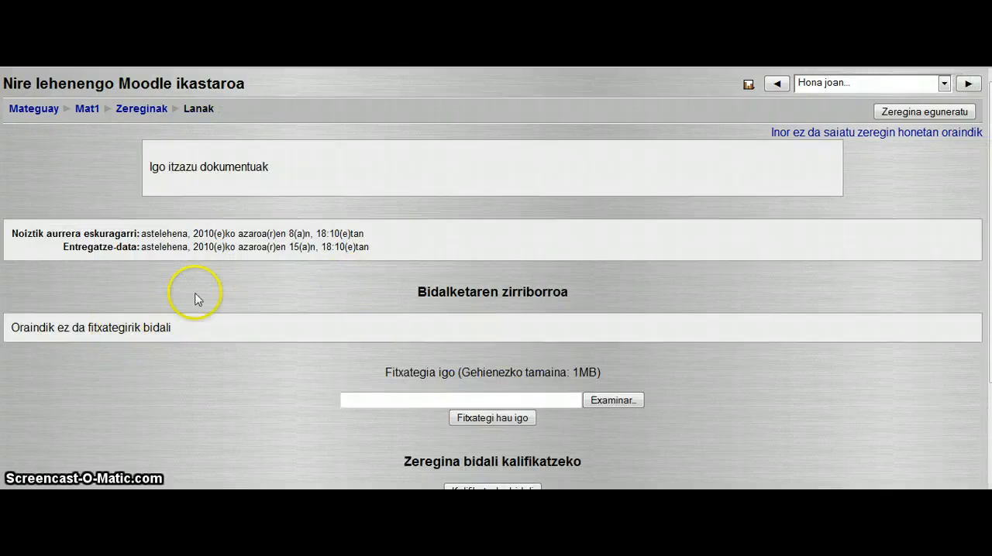
pyautogui.click(89, 111)
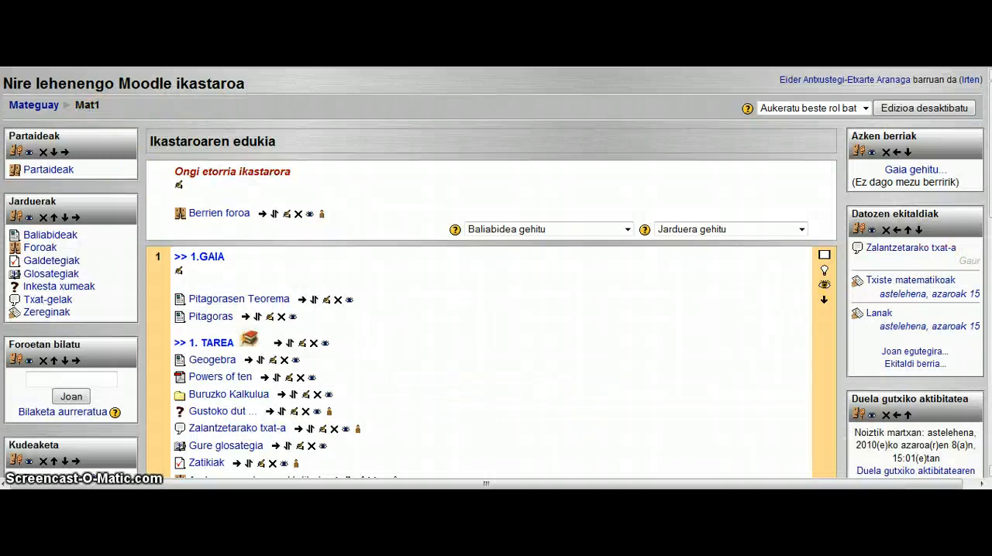
pyautogui.scroll(-3, 978, 194)
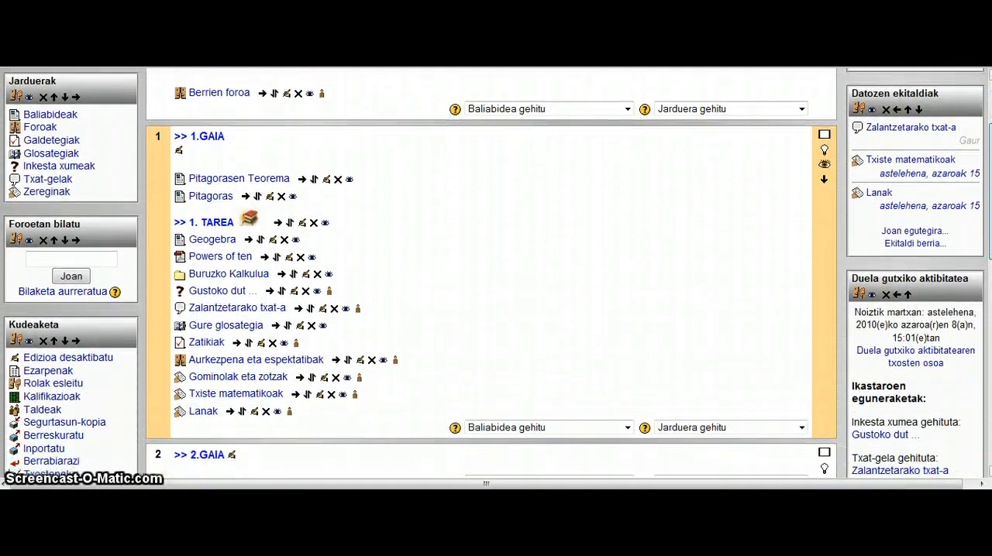
pyautogui.scroll(-1, 984, 233)
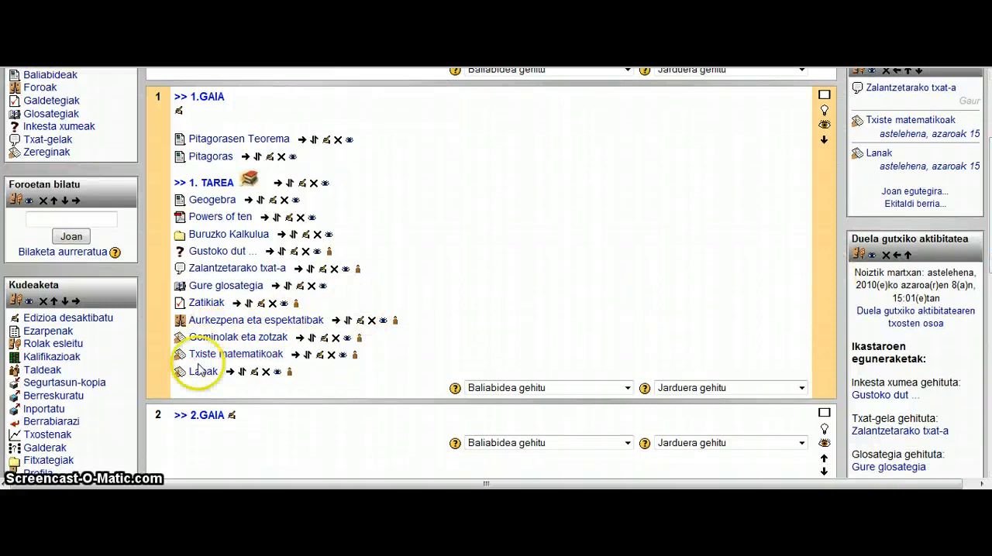